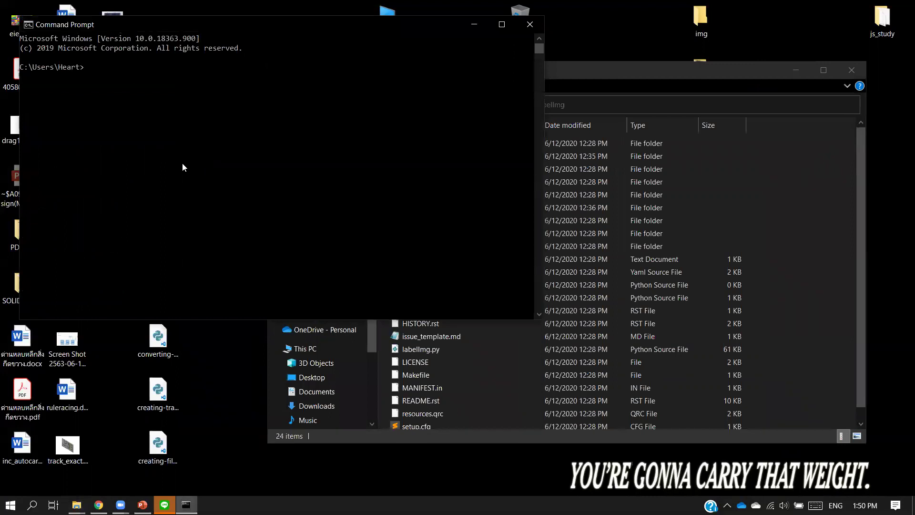
Change the command prompt's working directory to the labelImg folder inside Desktop.
text(cd De)
key(Tab)
key(Return)
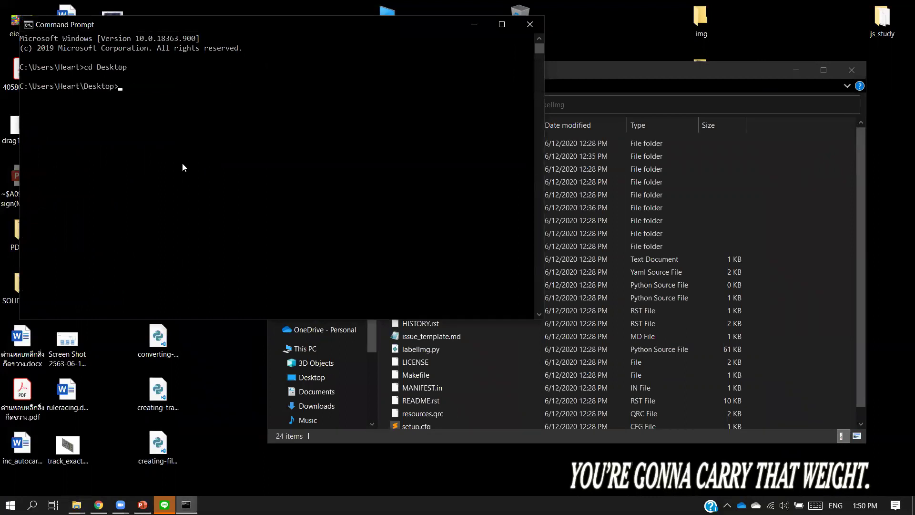
text(cd lab)
key(Tab)
key(Return)
Try to list the contents of the labelImg directory with the ll and ls commands.
text(ll)
key(Return)
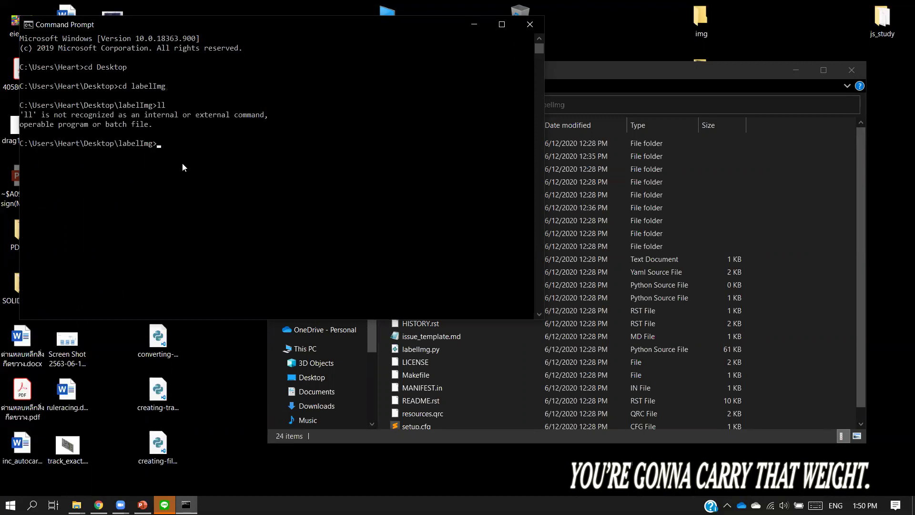
text(ls)
key(Return)
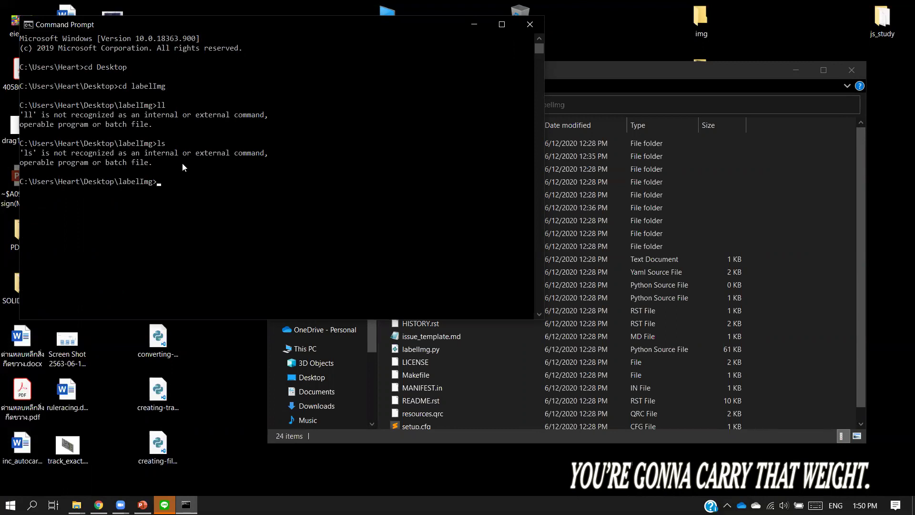
Change into the nested labelImg directory and list its contents with the dir command.
text(cd l)
key(Tab)
key(Return)
text(dir)
key(Return)
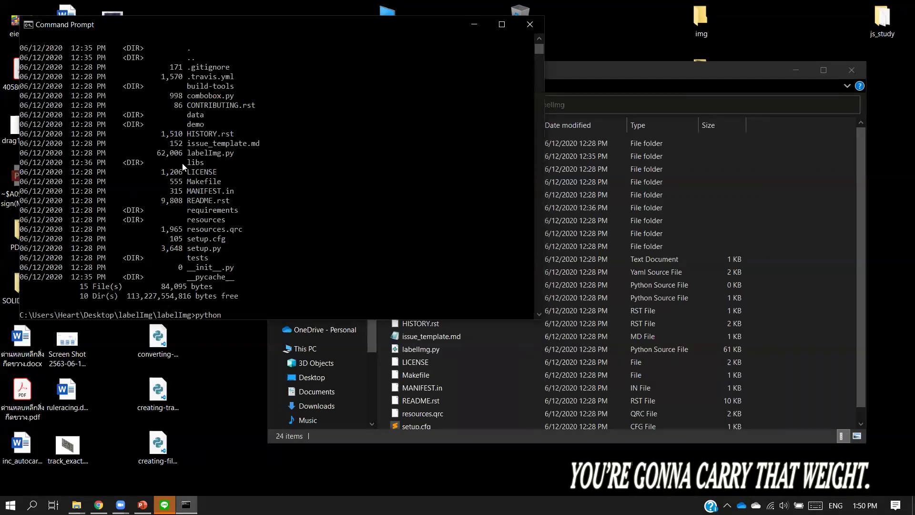
Launch the annotation tool by running labelImg.py with Python.
text(python labr)
key(BackSpace)
key(Tab)
key(Return)
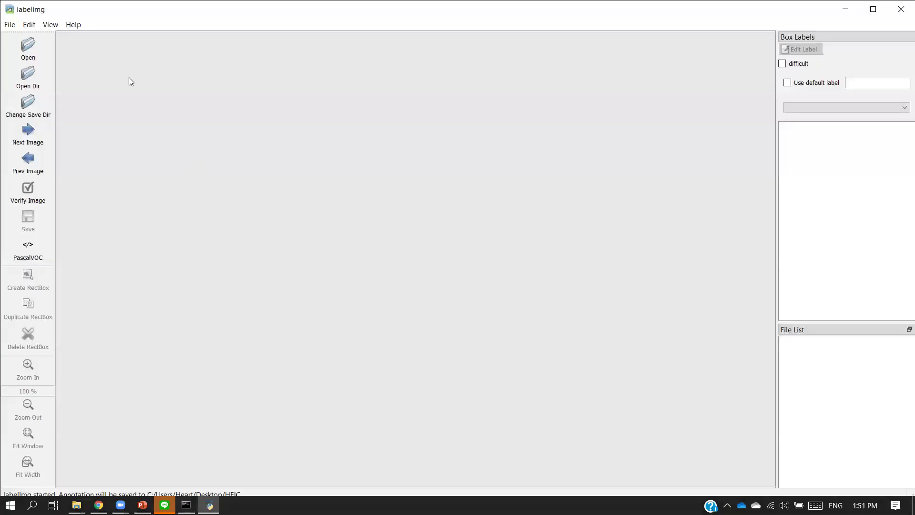
Cancel the image directory selection and minimize labelImg to open the arrow images folder on the desktop.
click(30, 82)
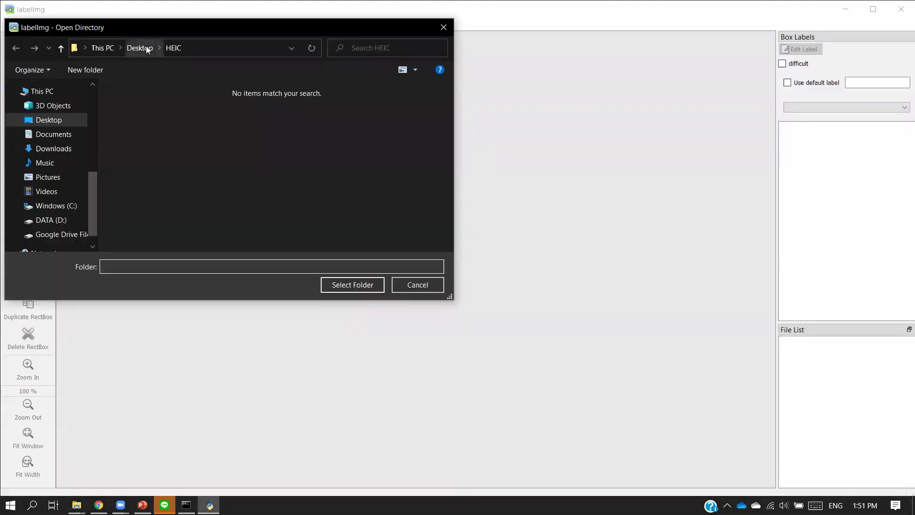
click(443, 28)
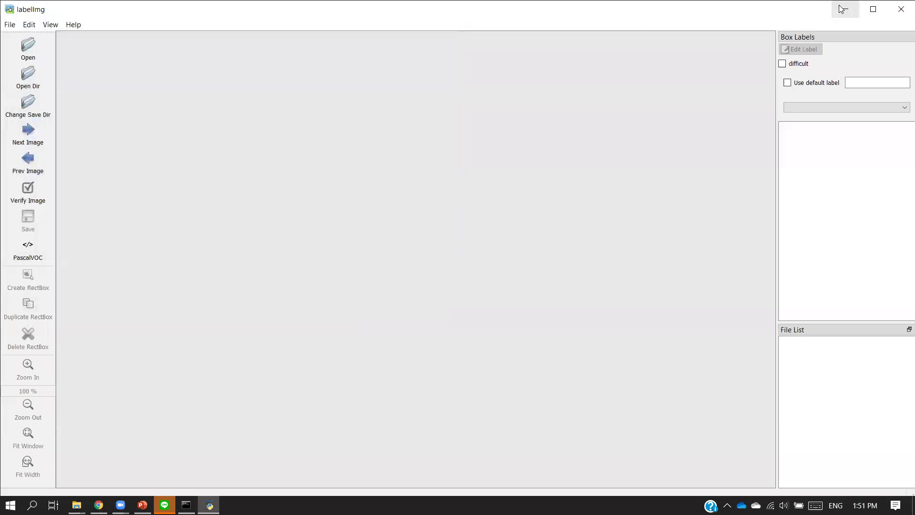
click(842, 8)
double_click(699, 80)
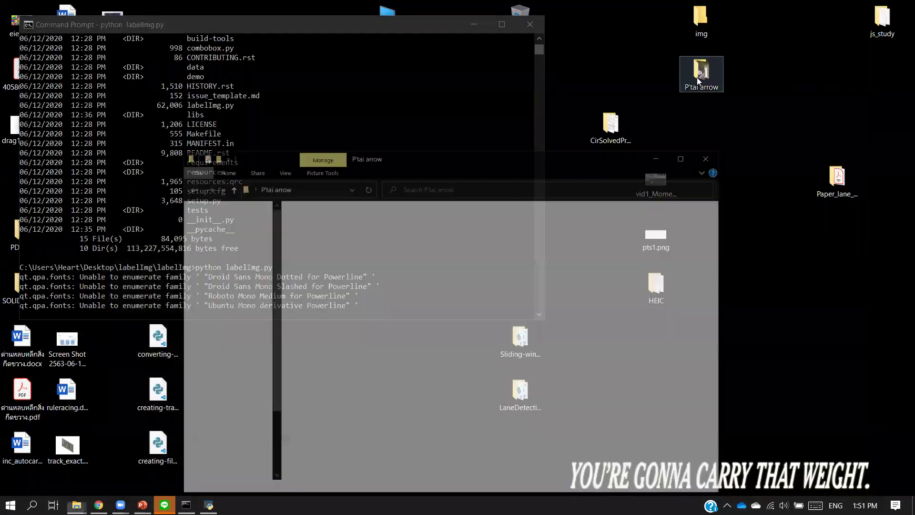
Create a new folder named hkgsd on the desktop.
right_click(771, 79)
mouse_move(849, 222)
click(744, 220)
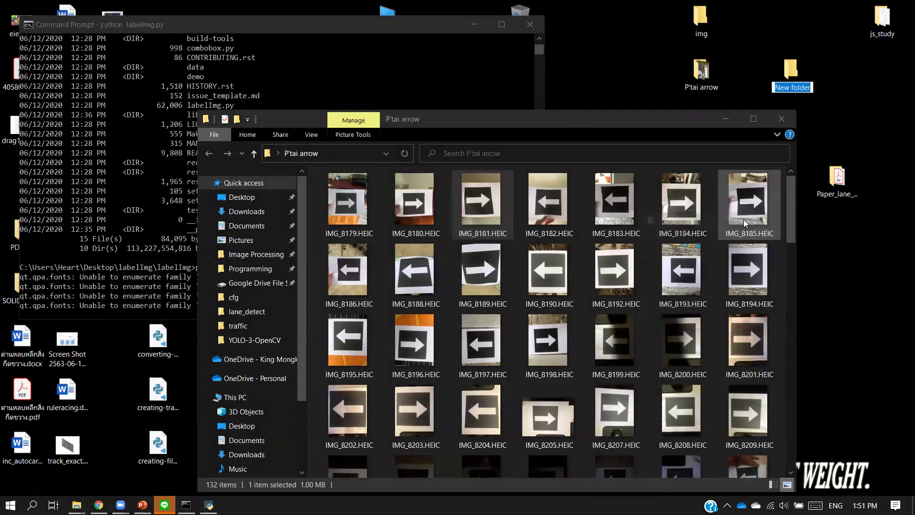
text(hkgsd)
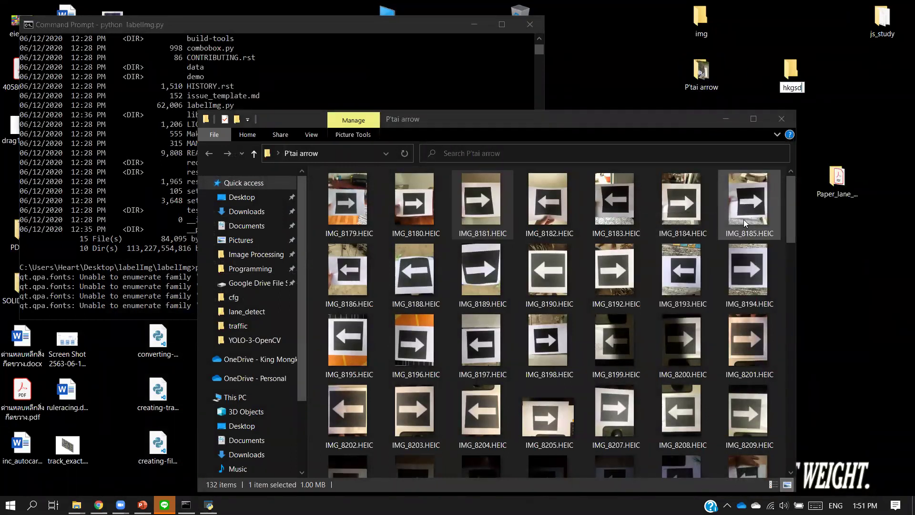
key(Return)
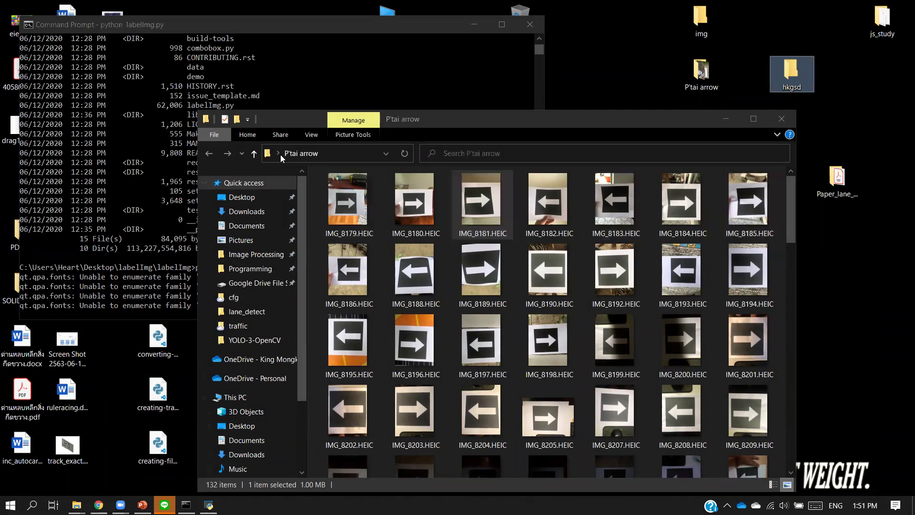
Close the arrow images folder window and minimize the command prompt.
click(210, 156)
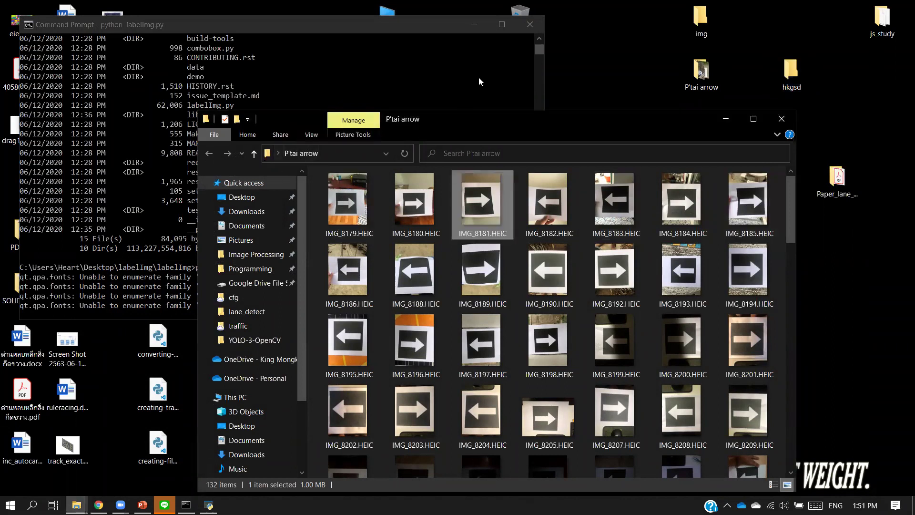
click(800, 78)
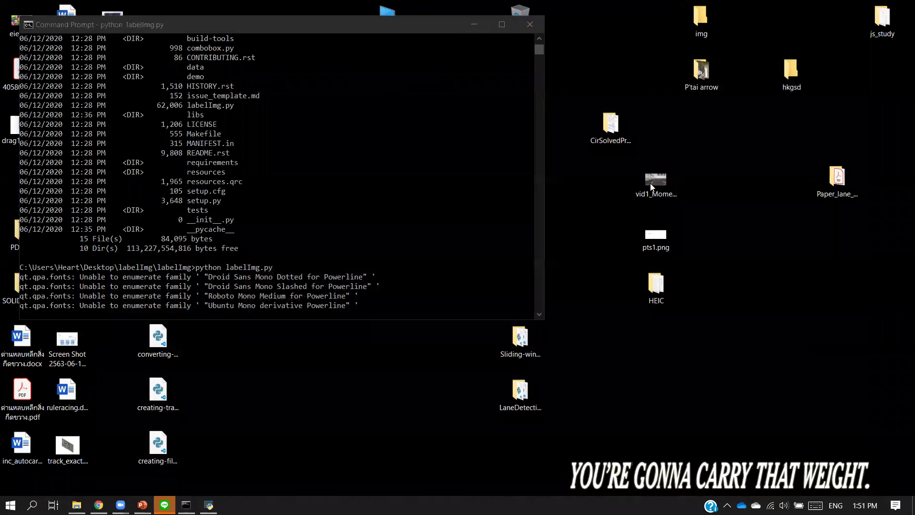
click(474, 25)
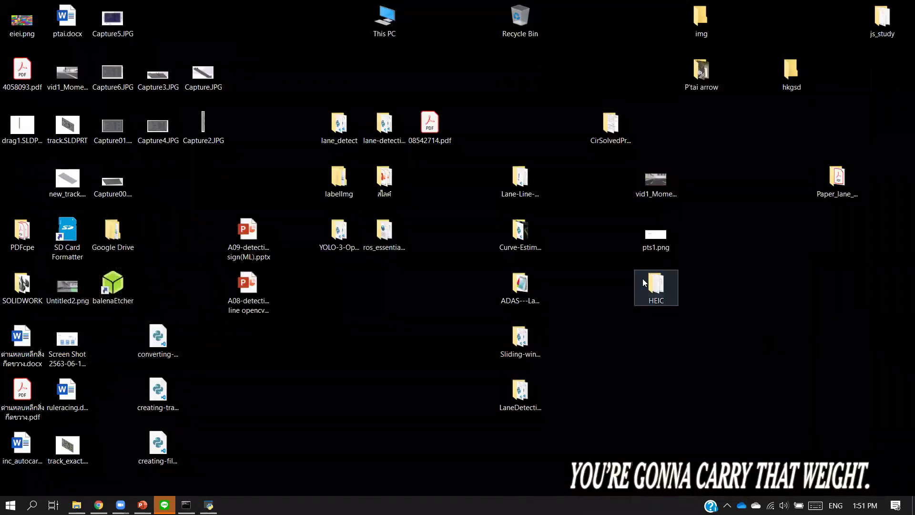
Copy IMG_8179.jpg, IMG_8180.jpg and IMG_8183.jpg from the HEIC folder into the hkgsd folder.
double_click(643, 279)
click(436, 165)
ctrl+click(565, 164)
ctrl+click(508, 245)
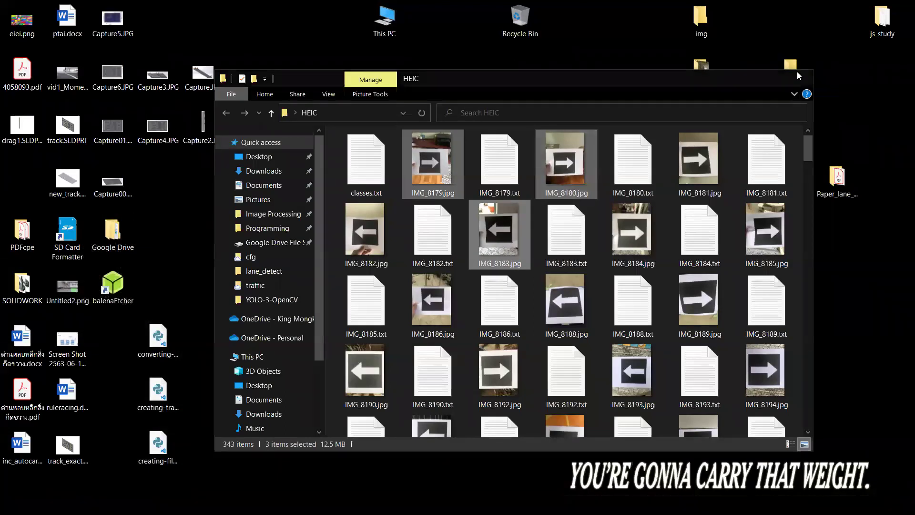
click(799, 78)
key(Return)
key(ctrl+v)
click(594, 245)
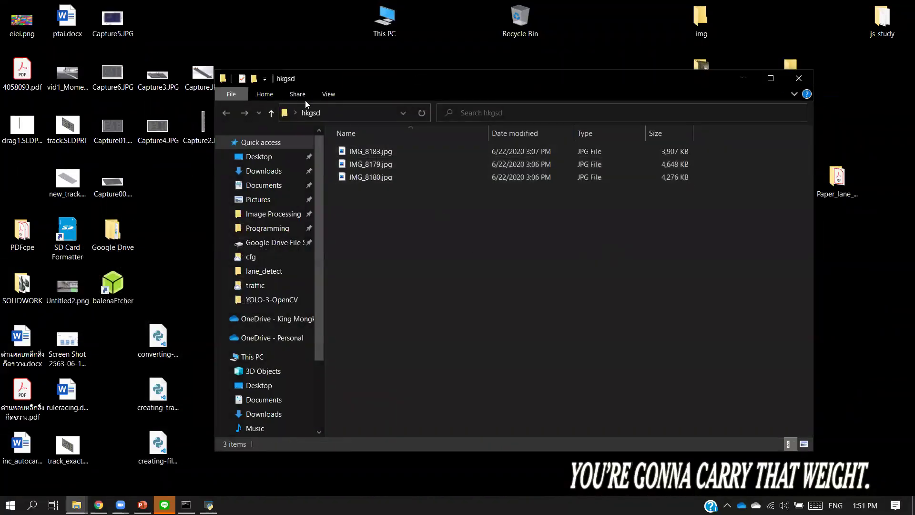
Display the image files in the hkgsd folder as thumbnail icons.
click(329, 94)
click(386, 115)
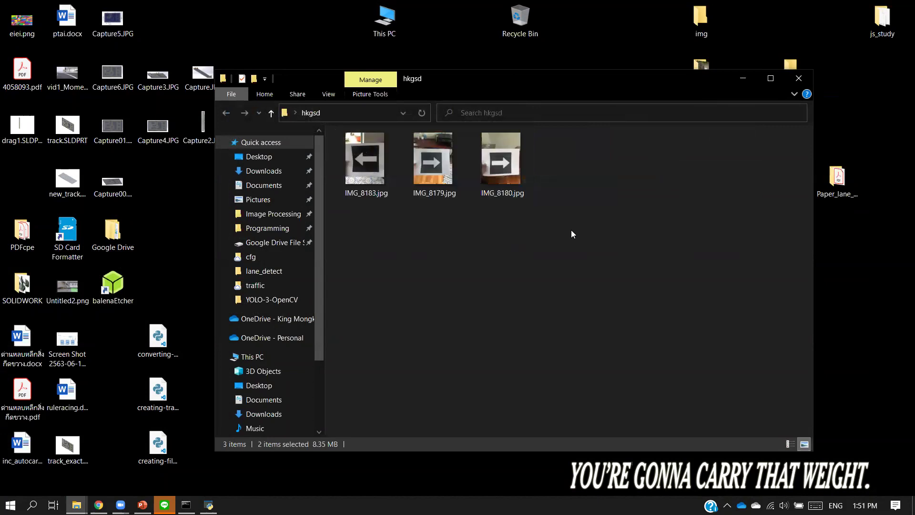
click(518, 247)
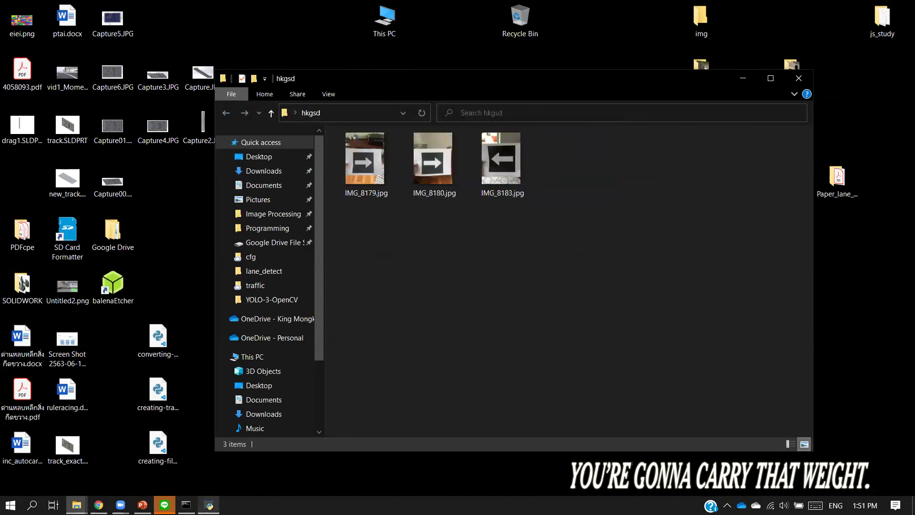
Switch to labelImg and open the desktop folder hkgsd as the image directory.
click(208, 505)
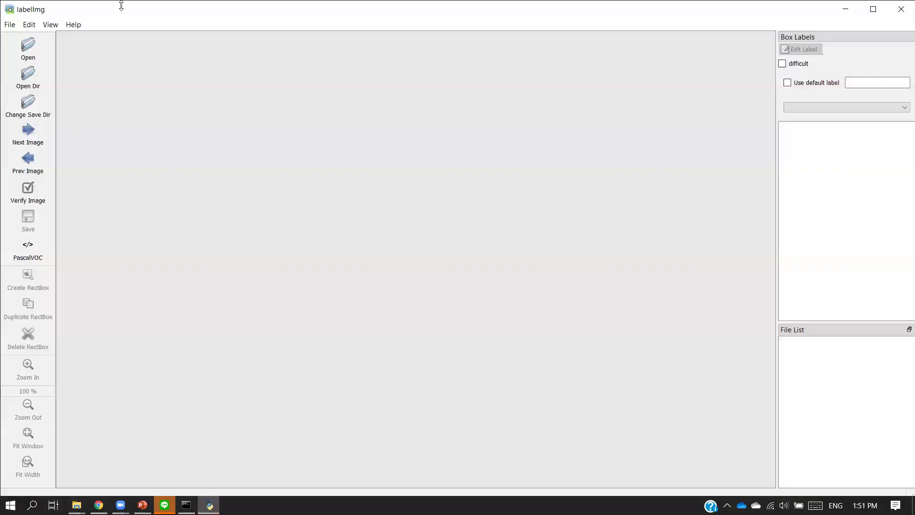
click(30, 75)
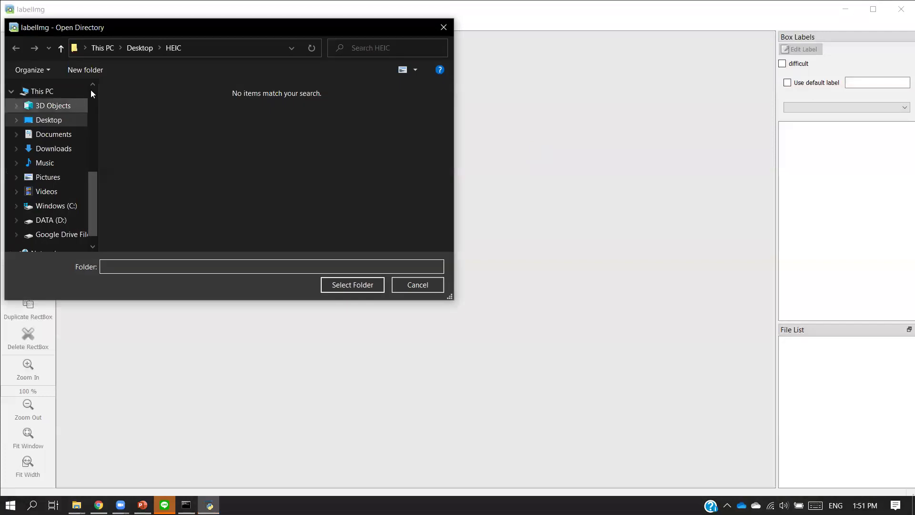
click(143, 48)
click(338, 167)
click(353, 285)
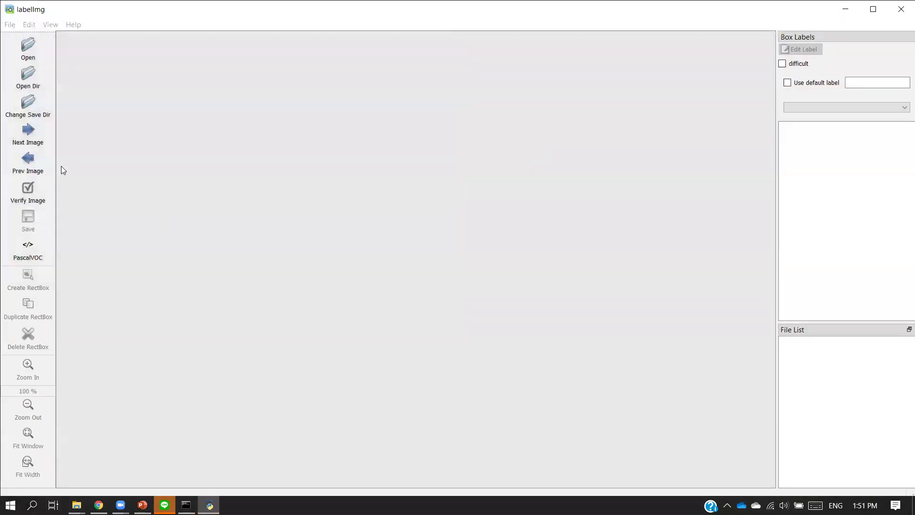
Set the annotation save directory to the hkgsd folder on the desktop.
click(28, 103)
click(139, 48)
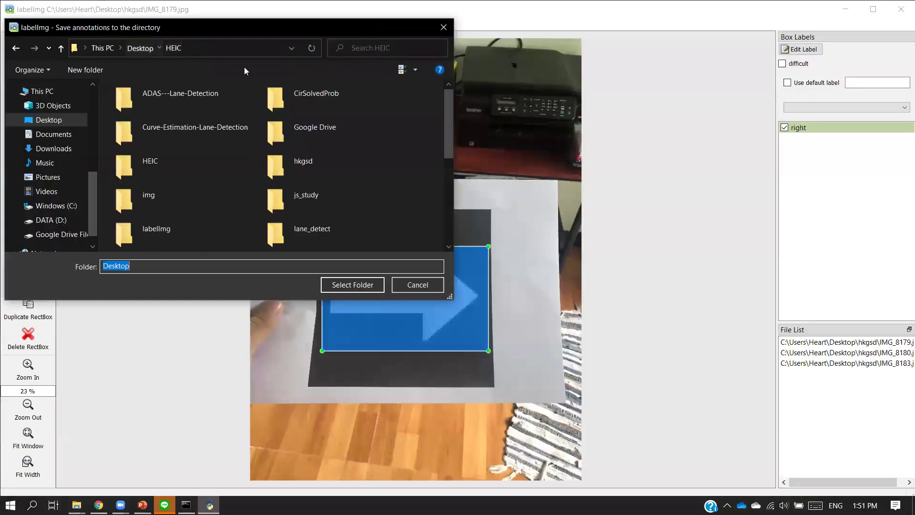
click(411, 188)
scroll(412, 188, down, 3)
key(l)
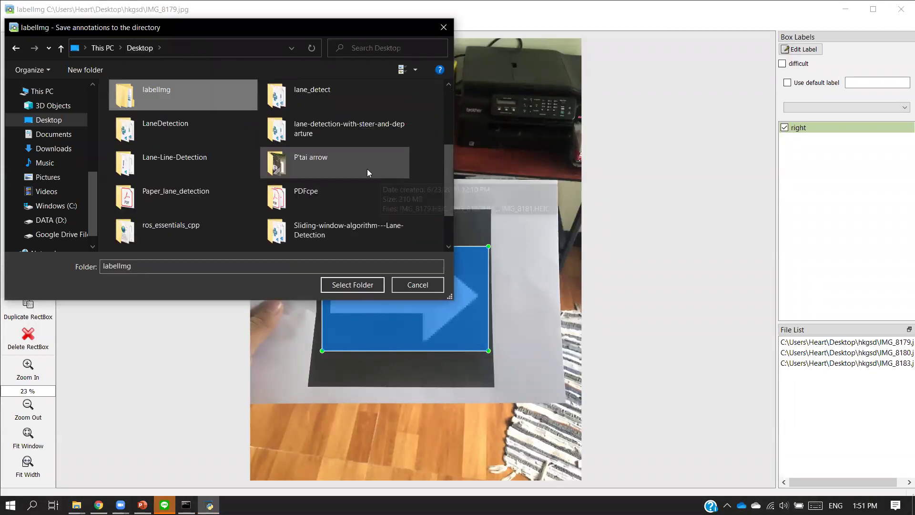
scroll(353, 161, up, 2)
double_click(385, 161)
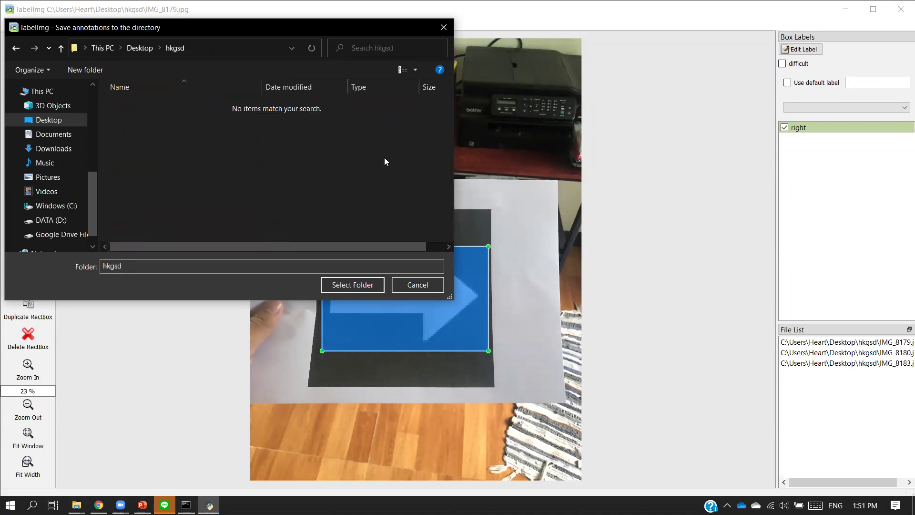
click(353, 285)
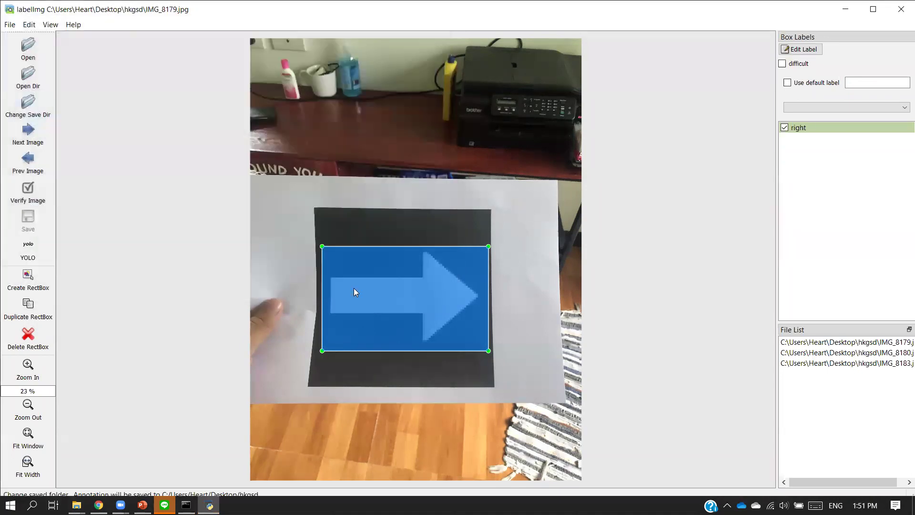
Delete the existing box from IMG_8179.jpg, go to the next image despite the unsaved changes, and return to IMG_8179.jpg.
click(27, 336)
click(28, 134)
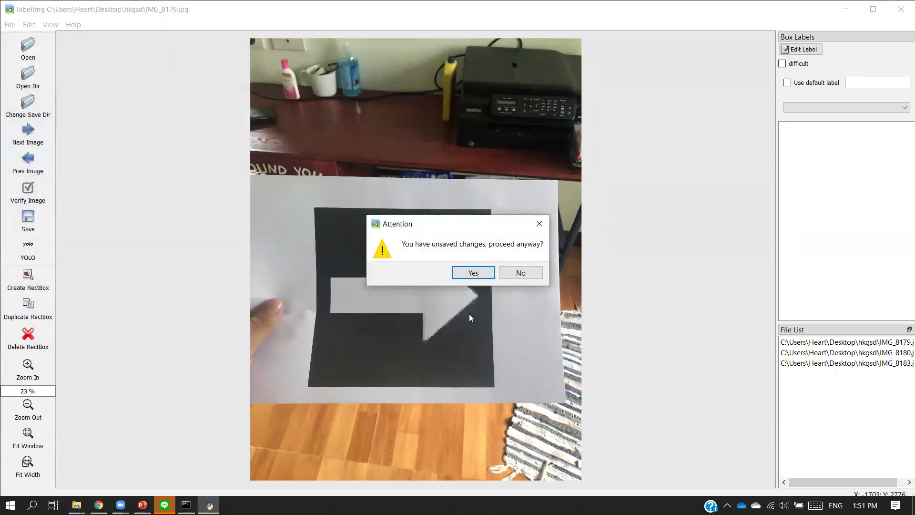
click(473, 272)
click(29, 167)
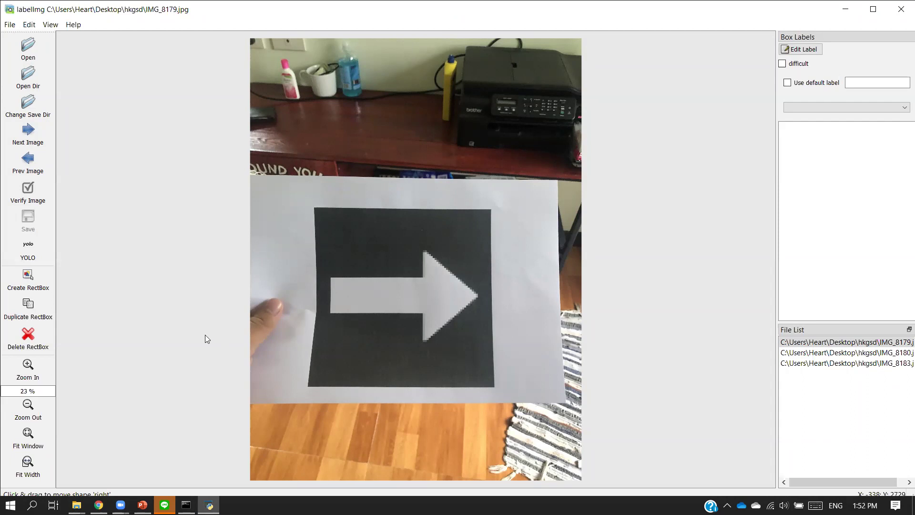
Switch the annotation save format to PascalVOC and back to YOLO.
click(47, 259)
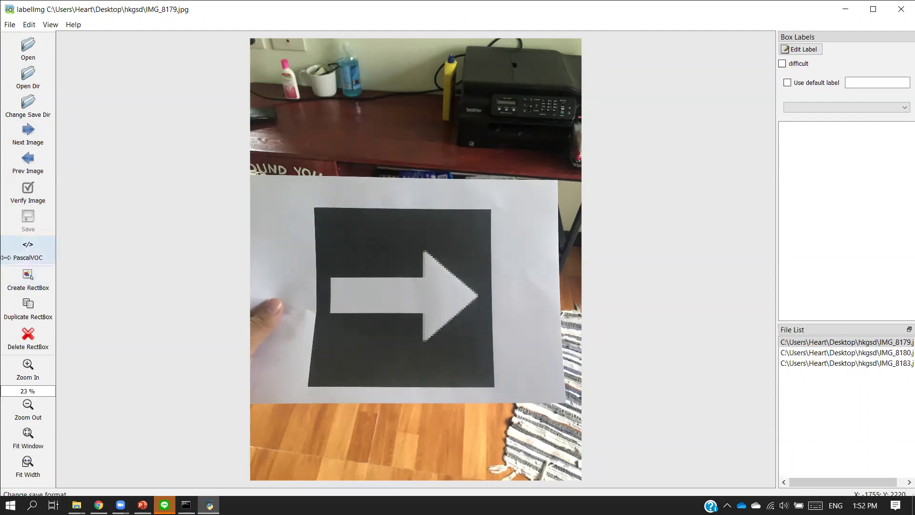
click(43, 260)
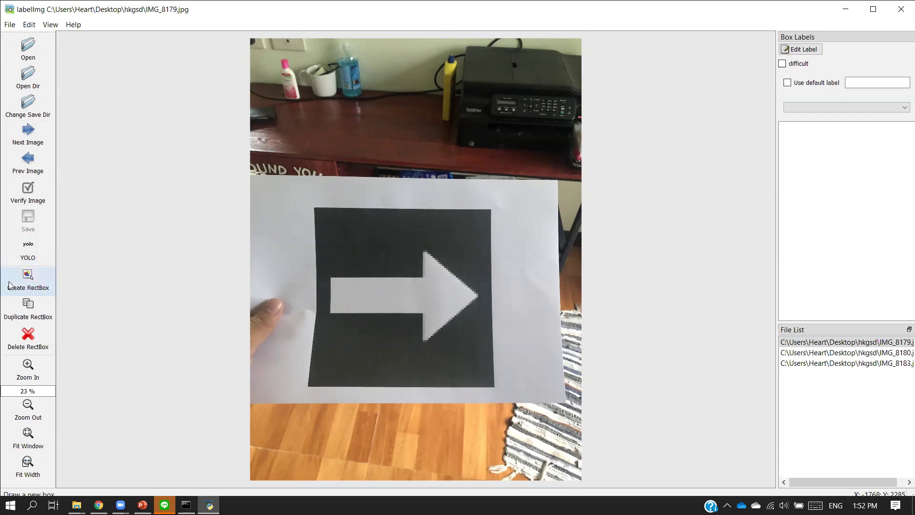
Draw a bounding box around the arrow in IMG_8179.jpg, label it "right", and save the annotation.
click(28, 281)
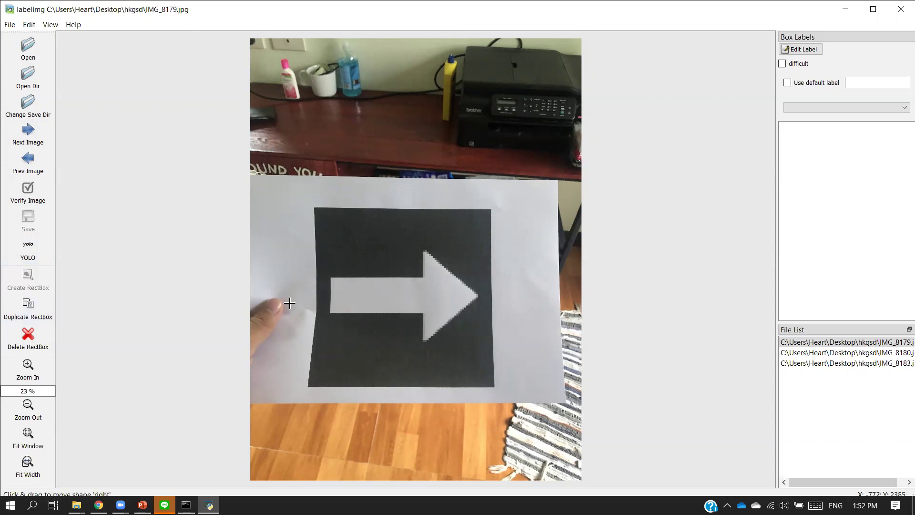
drag(320, 227, 488, 357)
text(right)
key(Return)
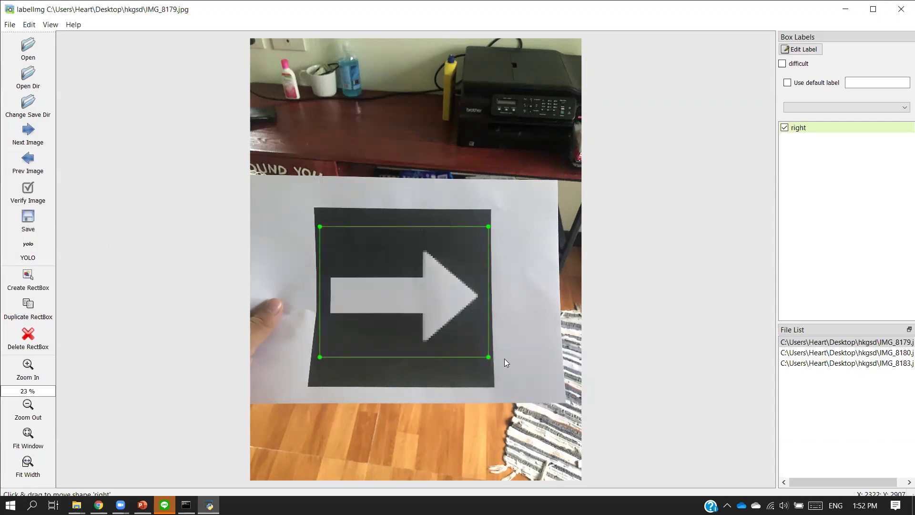
click(37, 224)
Draw a bounding box closely around the white arrow in IMG_8180.jpg, label it "right", and save the annotation.
click(28, 134)
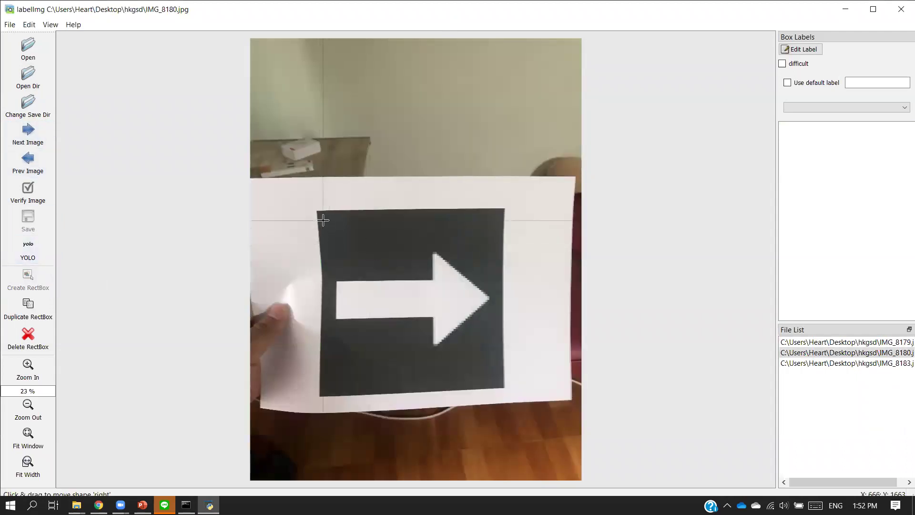
mouse_move(316, 210)
mouse_down()
mouse_move(529, 370)
mouse_move(486, 390)
mouse_move(496, 389)
mouse_up()
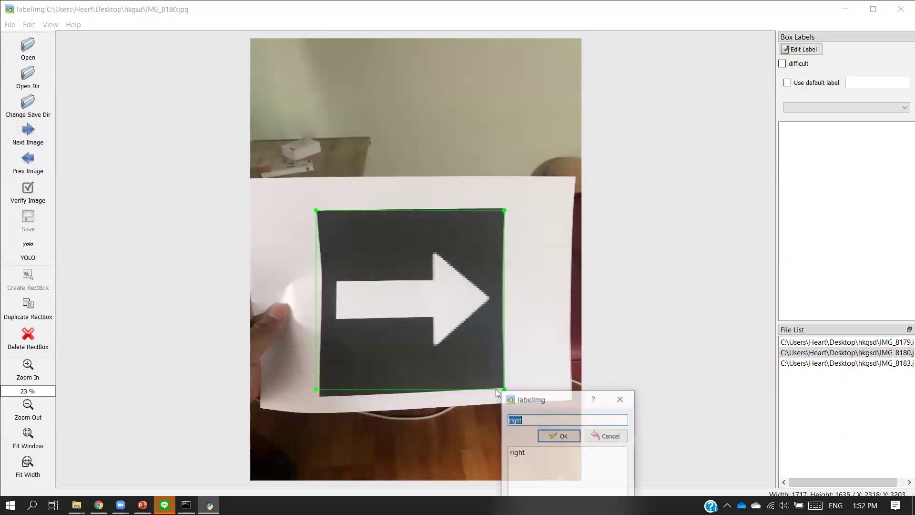
click(621, 400)
click(28, 279)
drag(328, 243, 499, 361)
click(571, 406)
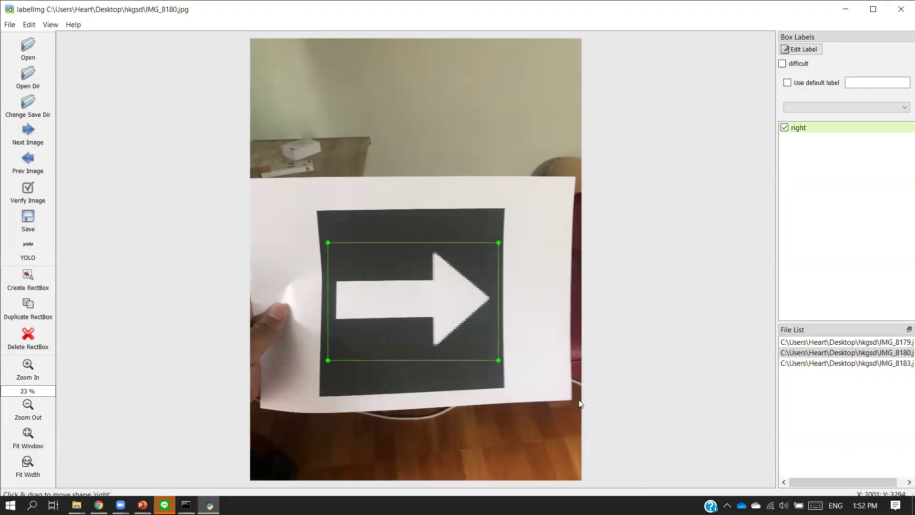
click(27, 220)
Draw a bounding box of about 1960 by 1440 pixels around the arrow in IMG_8183.jpg and label it "left".
click(28, 133)
click(29, 282)
drag(318, 335, 533, 176)
text(left)
key(Return)
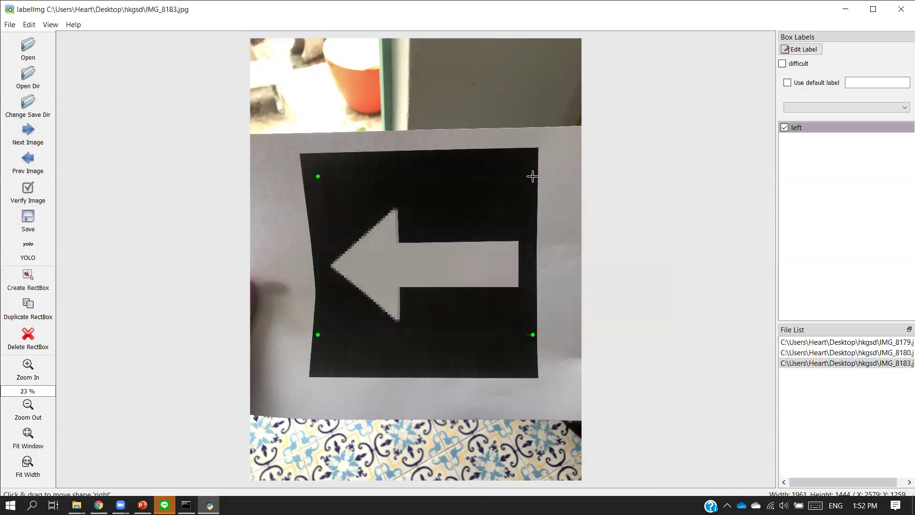
Save the annotation of IMG_8183.jpg and minimize labelImg to reveal the hkgsd folder.
click(18, 230)
click(846, 8)
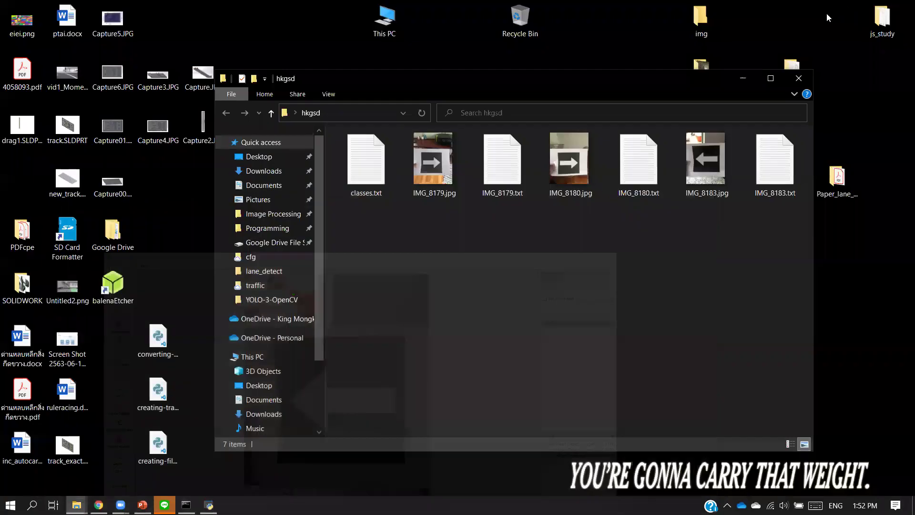
Open IMG_8179.txt in Notepad, examine its class index and coordinates, and move the window clear of the hkgsd files.
click(492, 183)
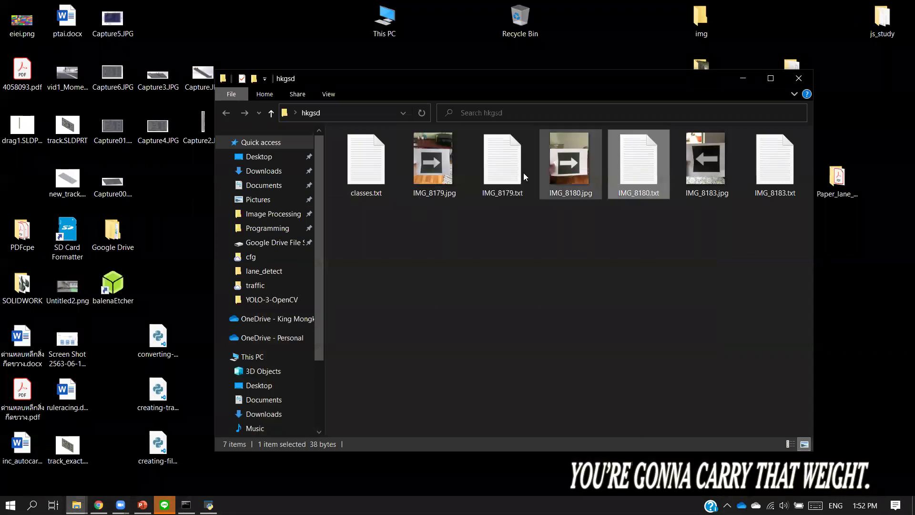
double_click(491, 169)
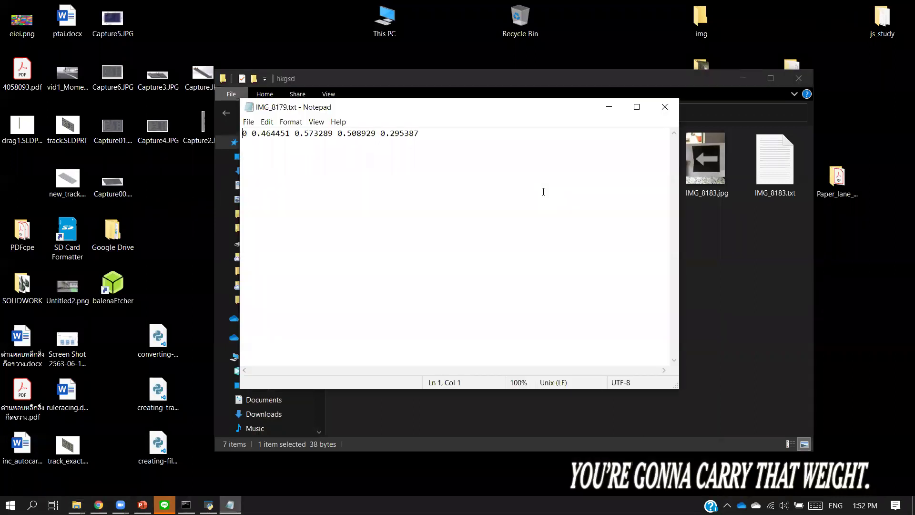
click(351, 135)
double_click(307, 136)
double_click(271, 135)
click(525, 153)
drag(336, 113, 575, 215)
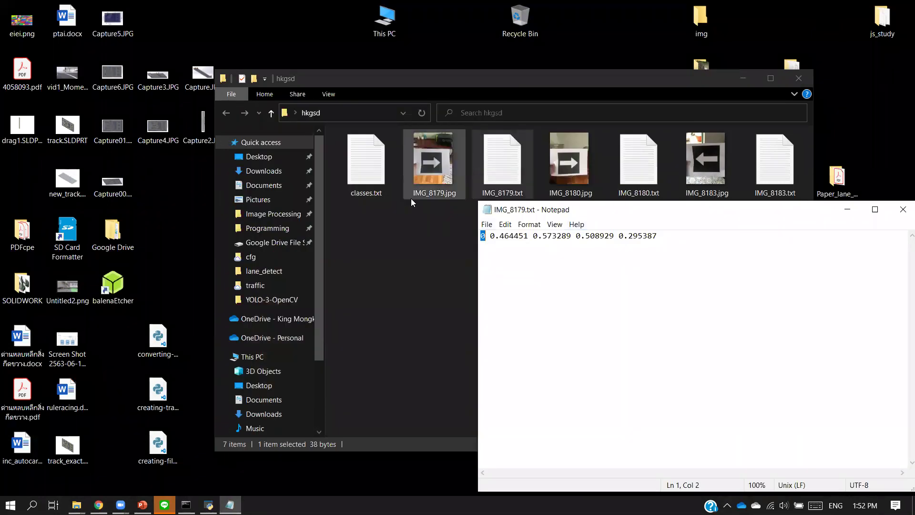
Open classes.txt from the hkgsd folder, examine the order of the class names, and close it.
click(376, 172)
double_click(376, 173)
double_click(264, 133)
click(282, 145)
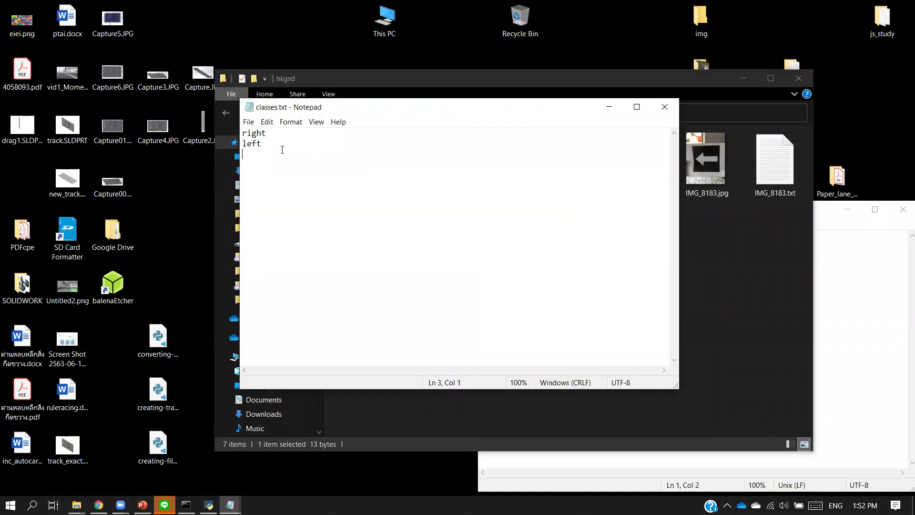
click(665, 106)
Examine the box coordinates in IMG_8179.txt alongside IMG_8179.jpg, and close the text file.
click(461, 152)
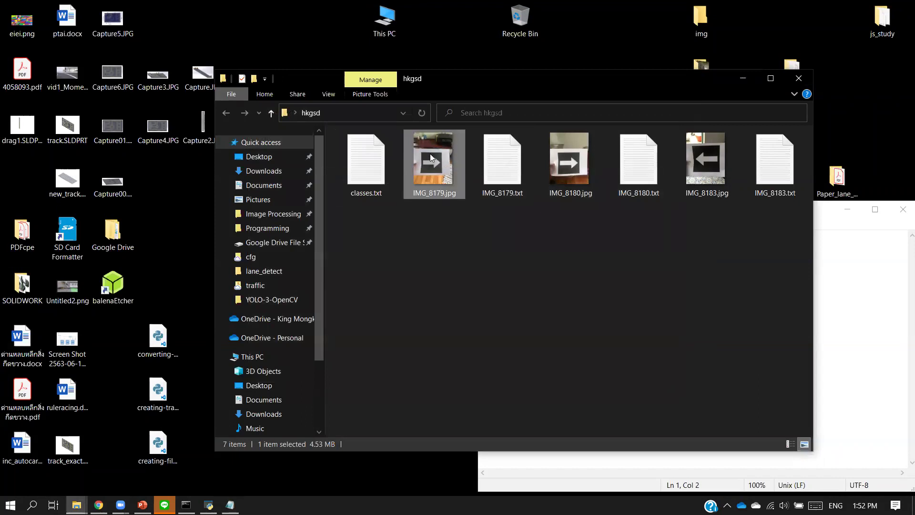
click(841, 291)
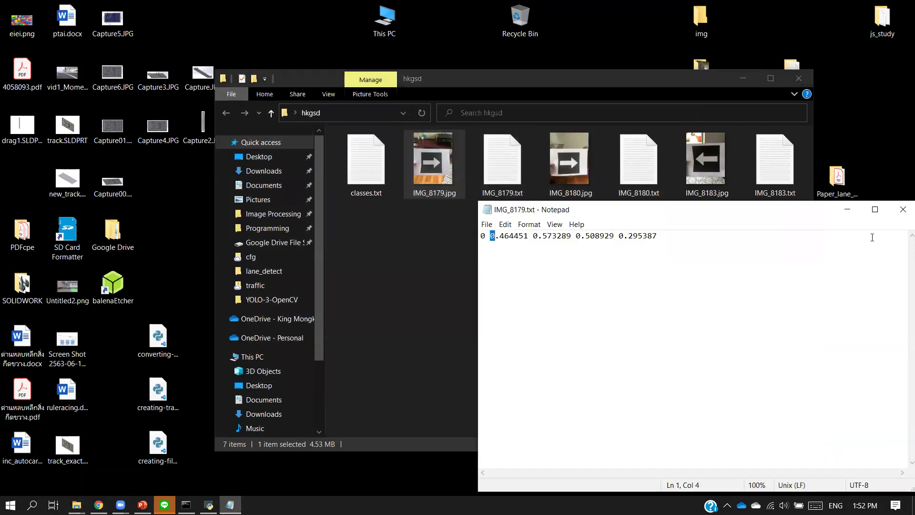
click(903, 210)
Open the annotation files IMG_8180.txt and IMG_8183.txt one after the other to check them, closing each.
click(570, 160)
click(659, 176)
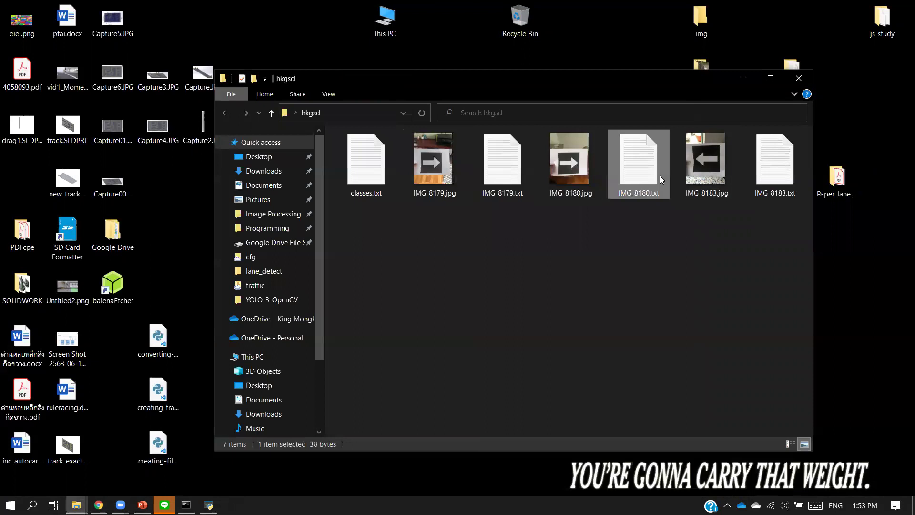
double_click(660, 177)
click(903, 210)
double_click(776, 184)
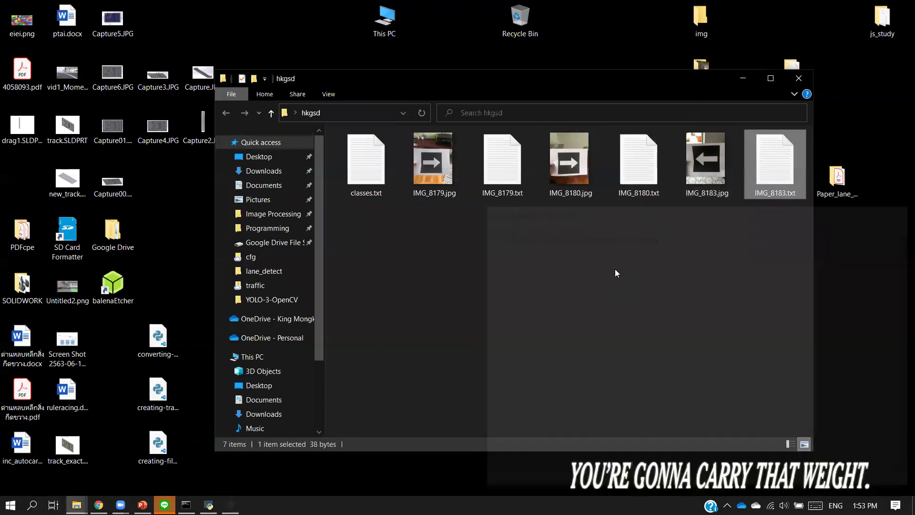
click(903, 209)
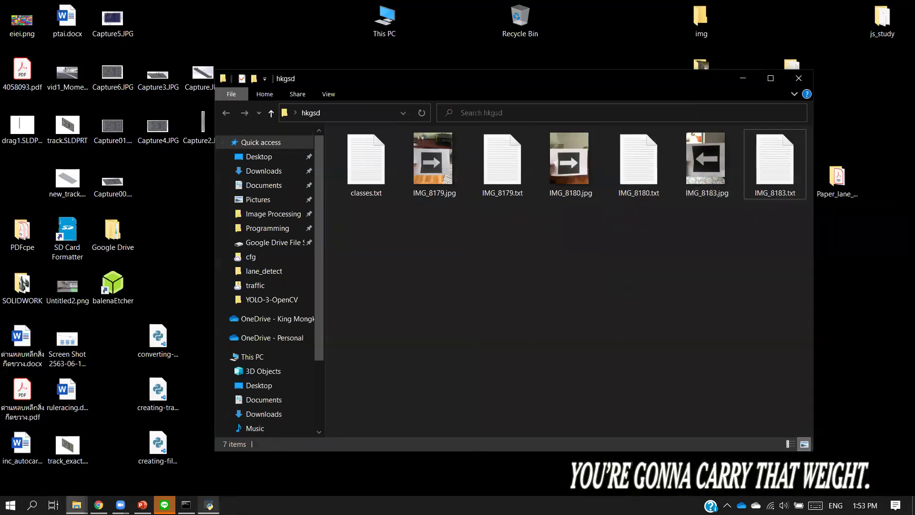
Switch back to labelImg and open the label editor for the box in IMG_8183.jpg to view the label list.
key(alt+Tab)
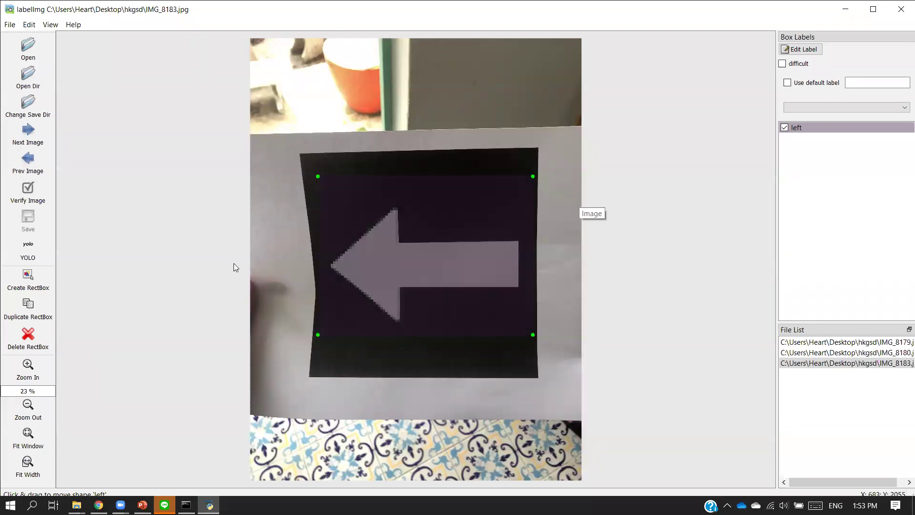
click(442, 260)
right_click(441, 258)
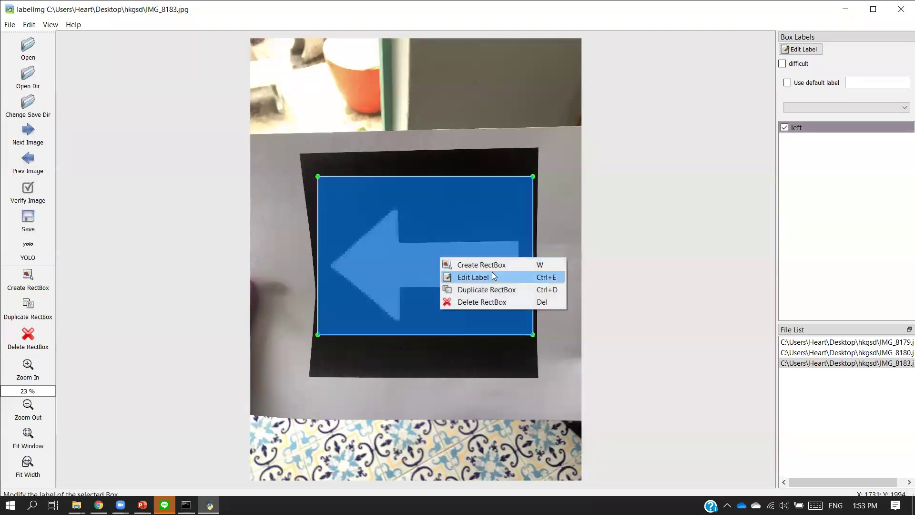
click(493, 276)
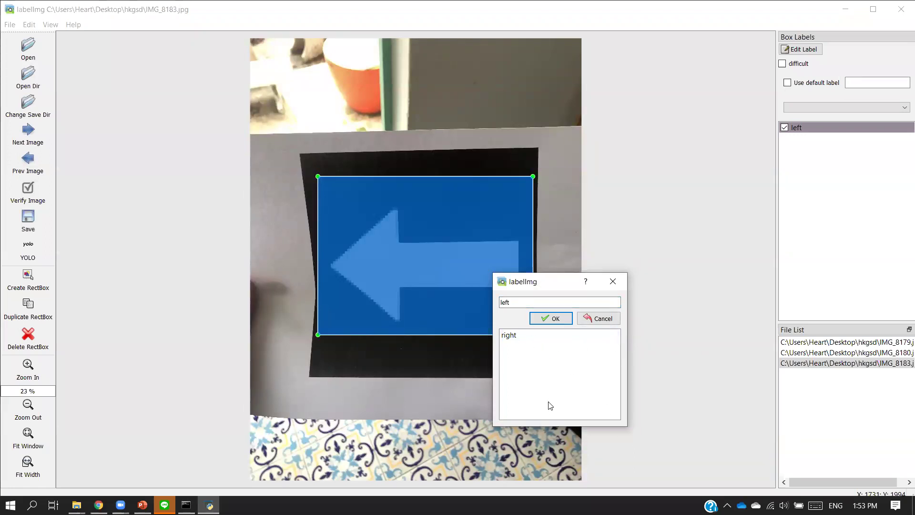
Look through the slides after Installing LabelImg in PowerPoint, return to labelImg, and dismiss the label editor without changes.
click(142, 505)
scroll(96, 410, down, 5)
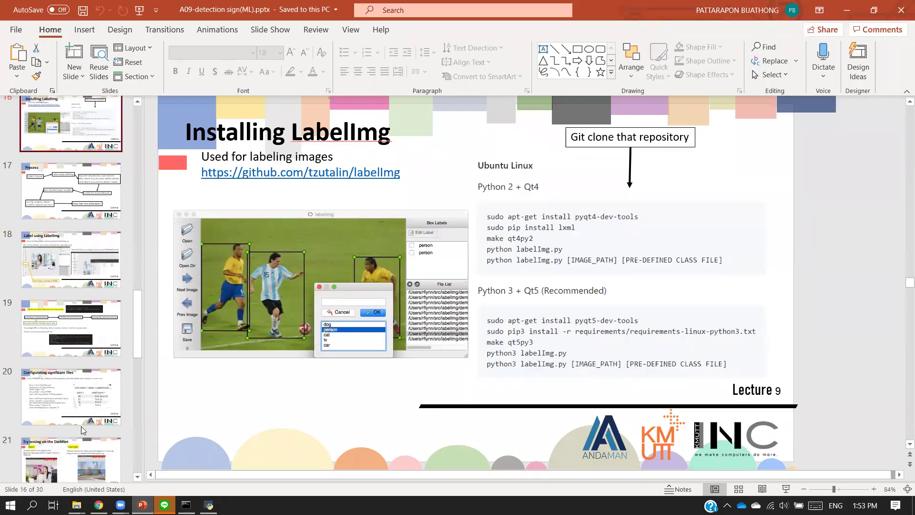
scroll(81, 427, down, 6)
scroll(81, 428, down, 6)
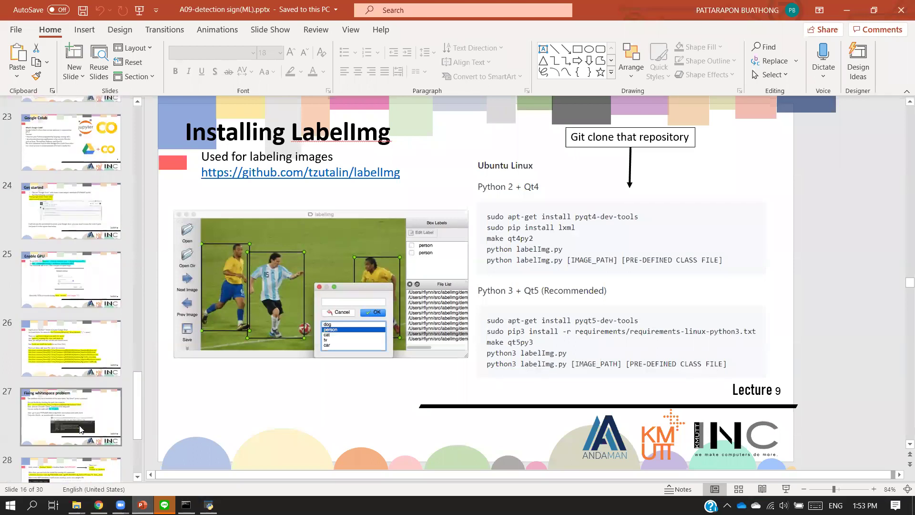
scroll(79, 426, up, 15)
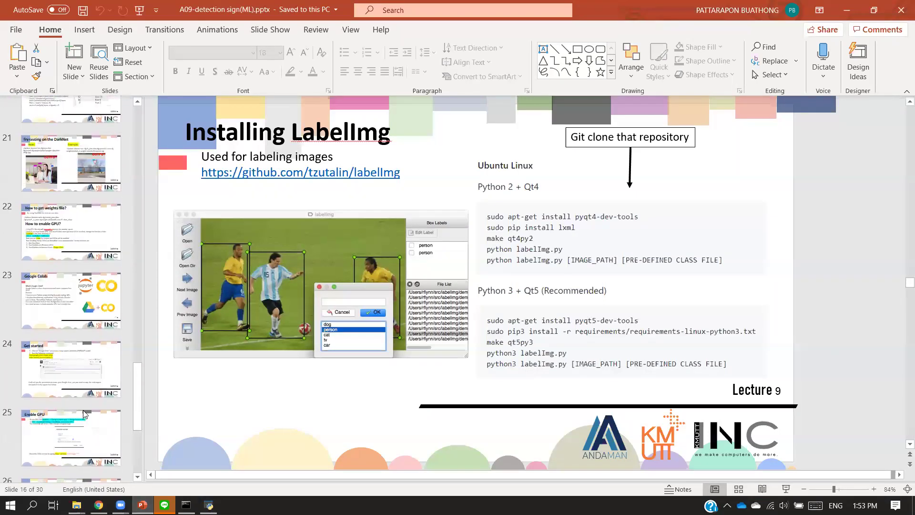
click(853, 11)
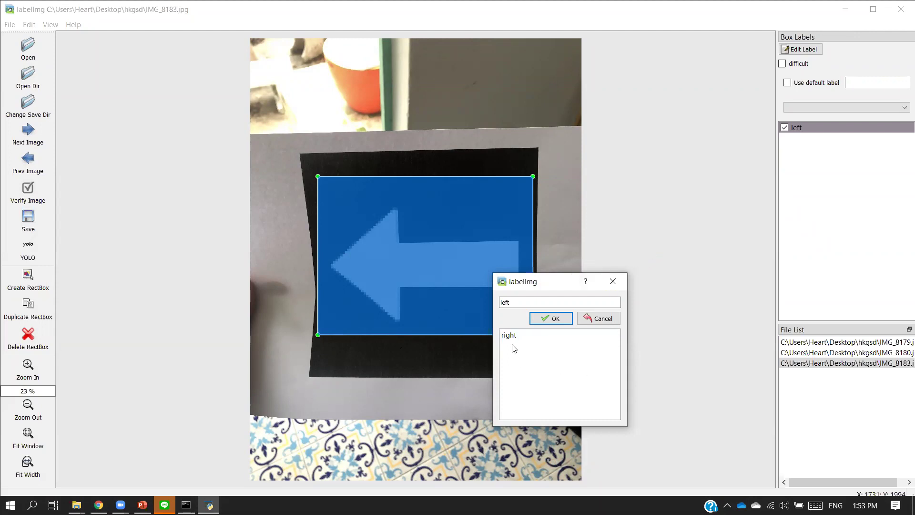
click(613, 281)
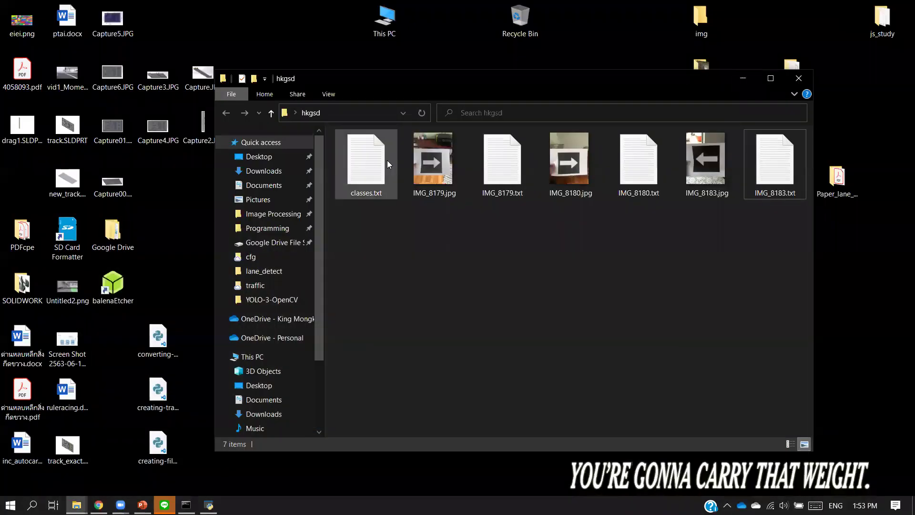
Reopen classes.txt in the hkgsd folder, select its whole class list to review it, and close the file.
double_click(387, 160)
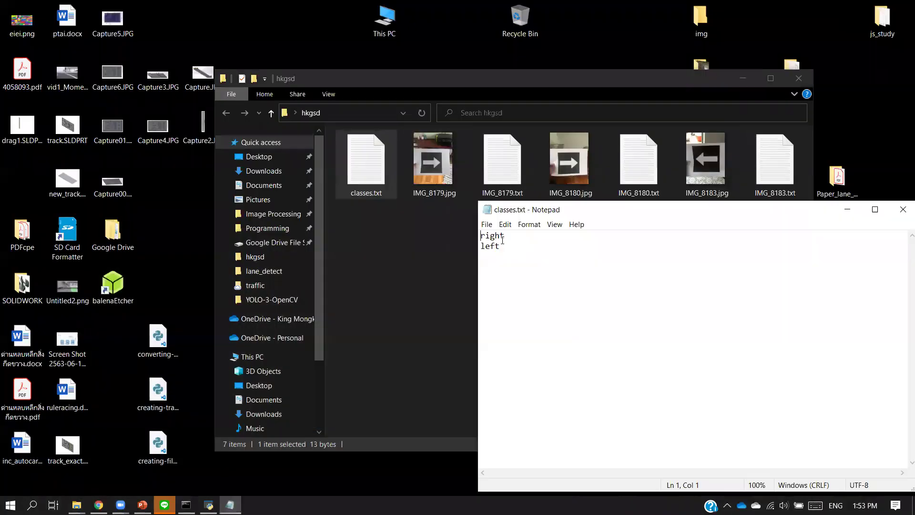
click(585, 294)
key(ctrl+a)
click(689, 247)
click(903, 210)
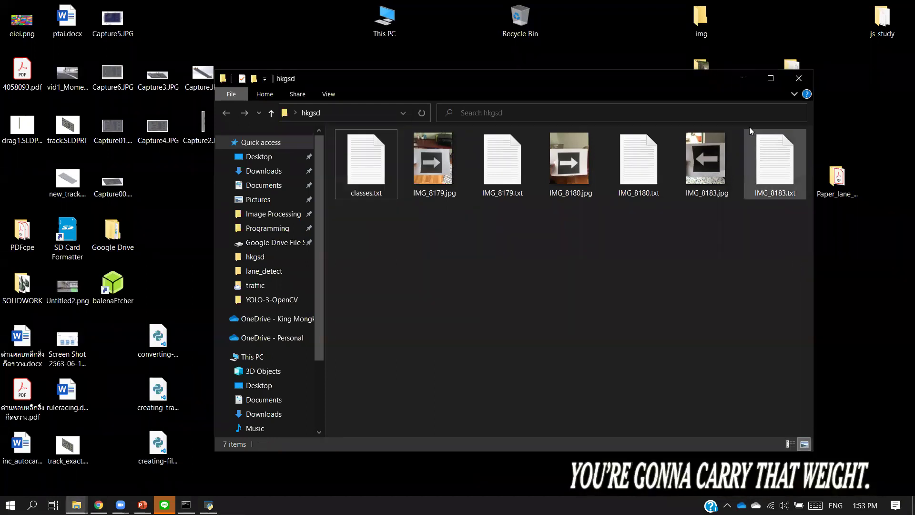
Minimize the hkgsd folder and open the data subfolder inside the desktop's labelImg folder.
click(743, 78)
double_click(339, 179)
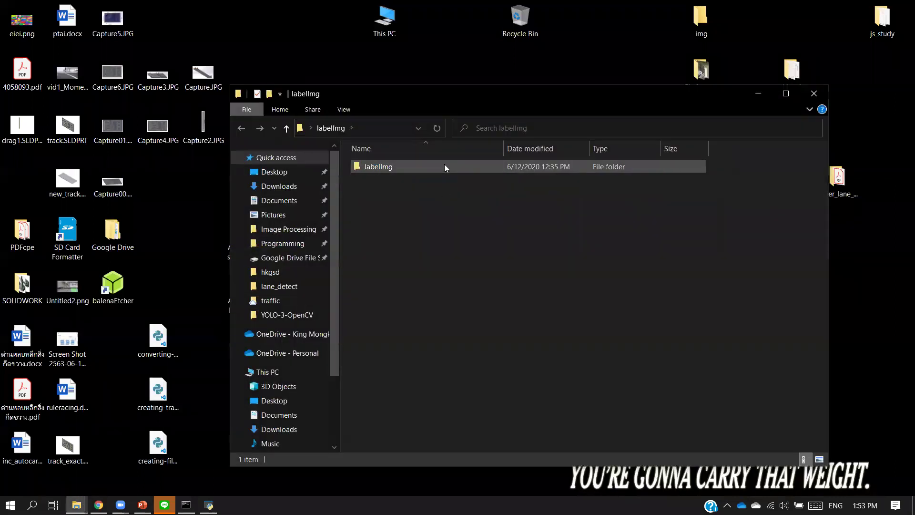
double_click(444, 165)
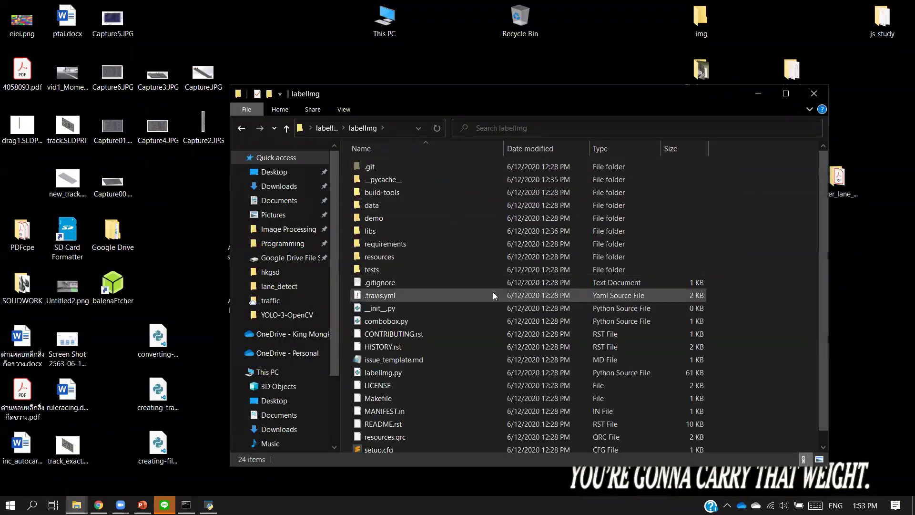
double_click(377, 205)
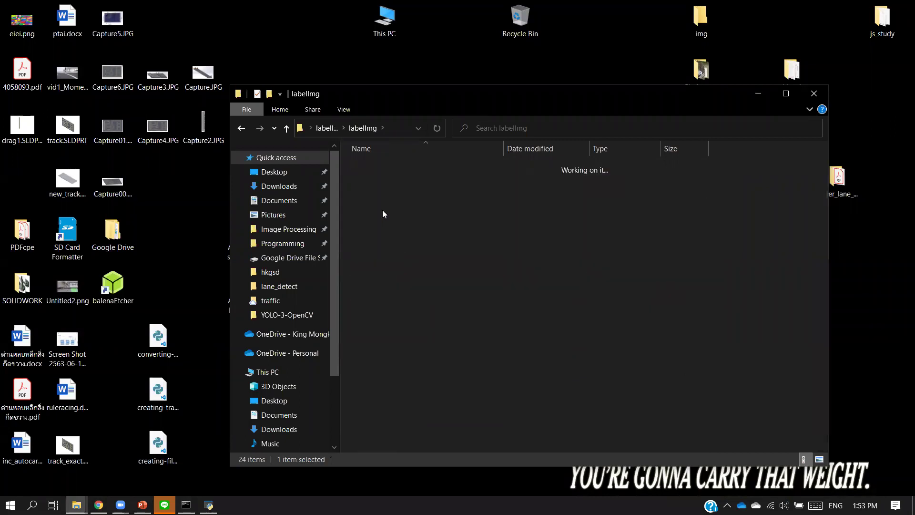
drag(379, 217, 612, 93)
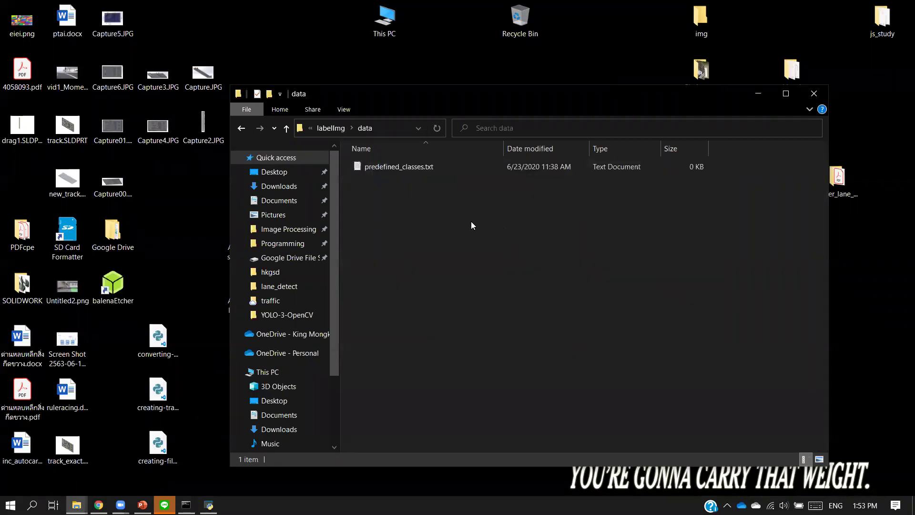
Open predefined_classes.txt to examine its contents, close it, and go back up to the labelImg folder.
double_click(390, 168)
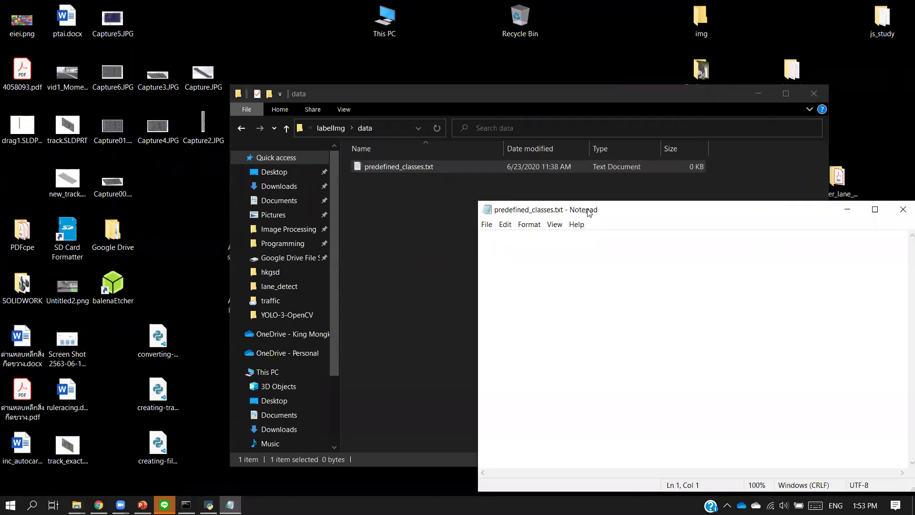
drag(620, 210, 508, 118)
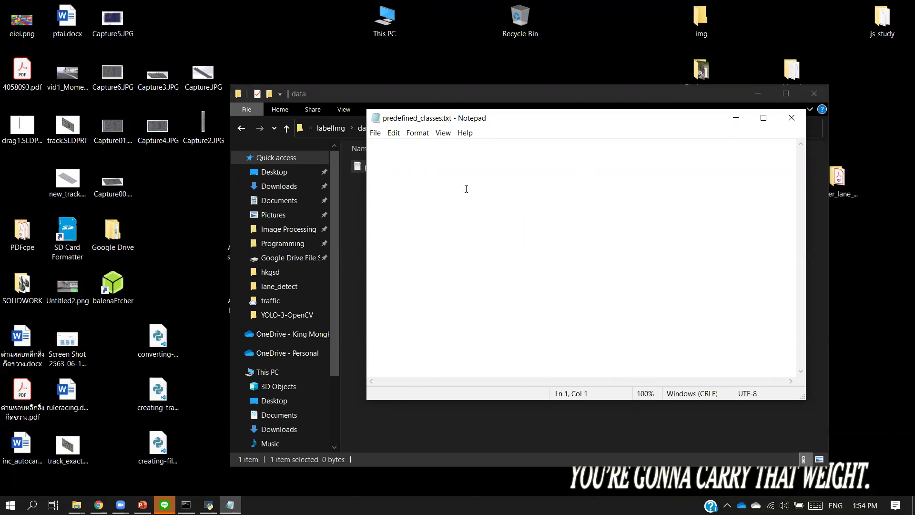
click(796, 116)
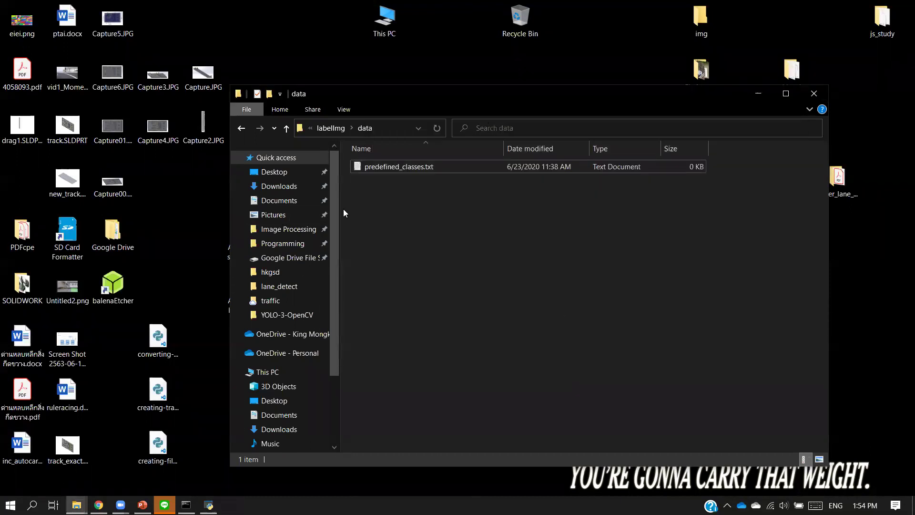
click(334, 128)
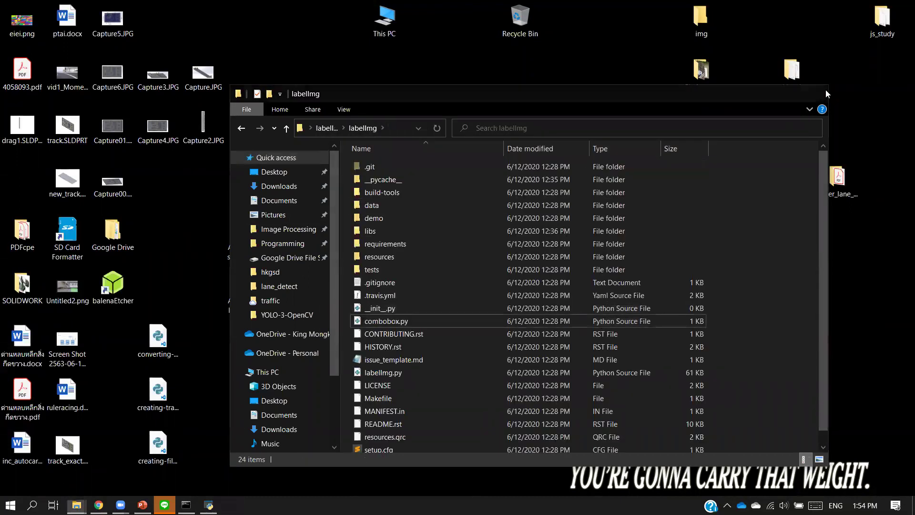
click(823, 91)
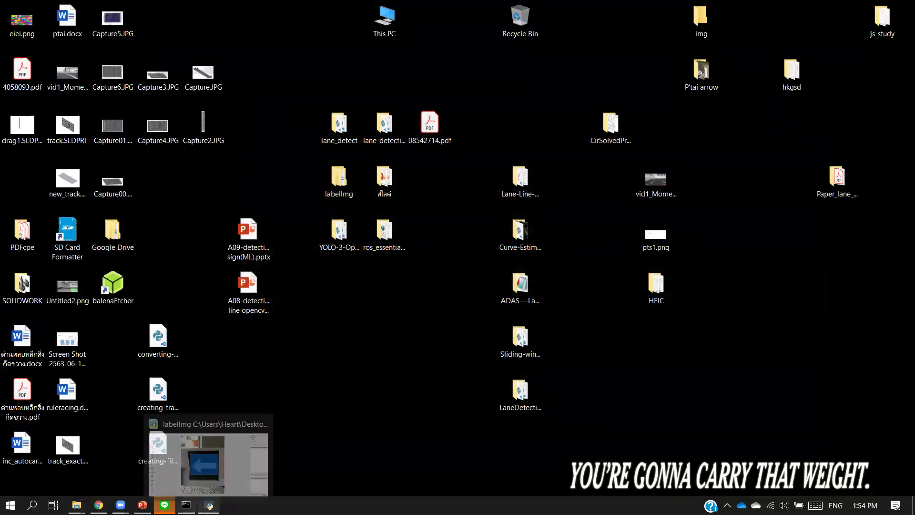
Close labelImg, discarding the unsaved changes.
click(209, 505)
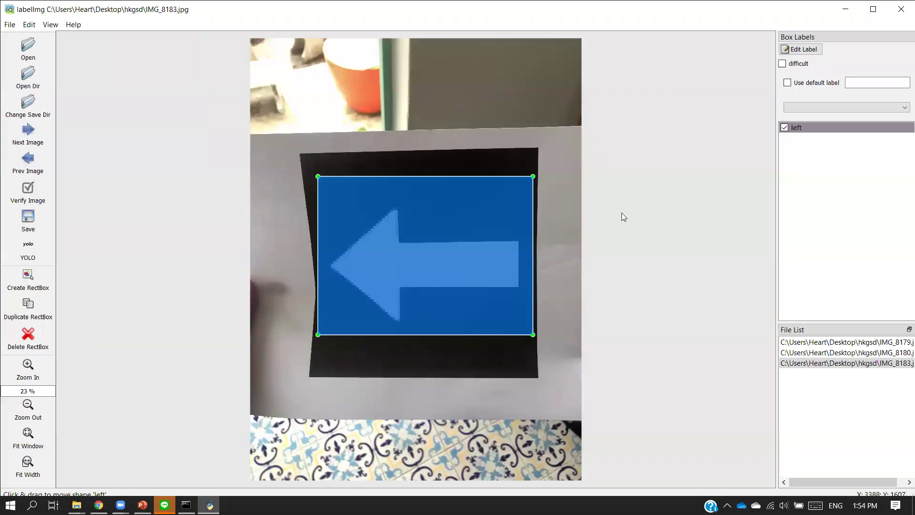
click(902, 11)
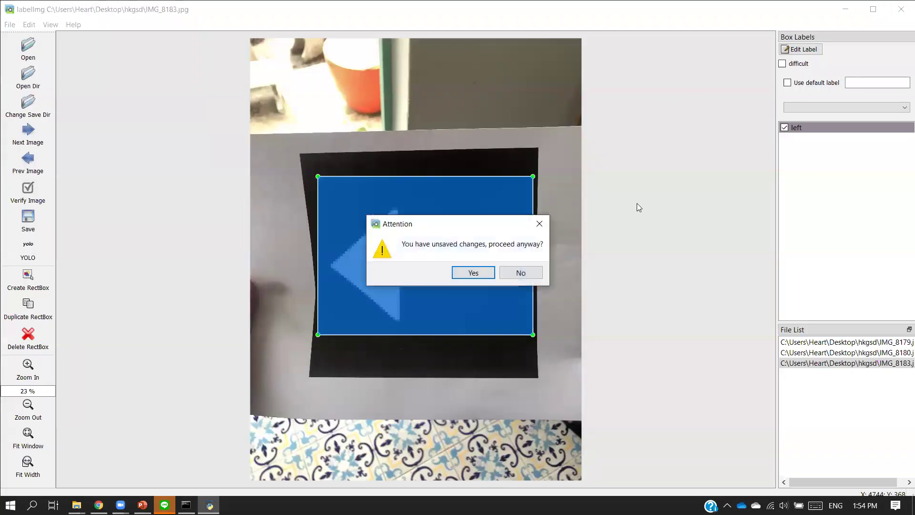
click(478, 273)
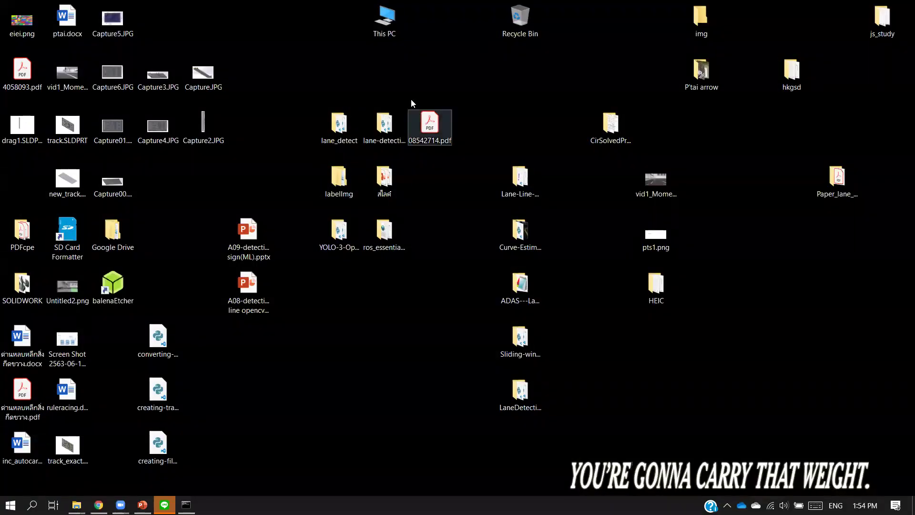
Open the My Drive folder on the Google Drive File Stream (G:) drive.
mouse_move(76, 505)
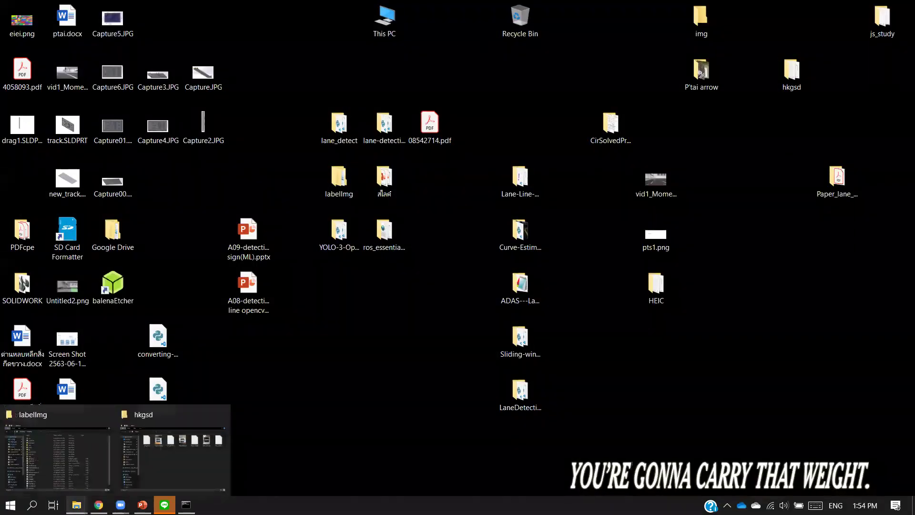
double_click(383, 27)
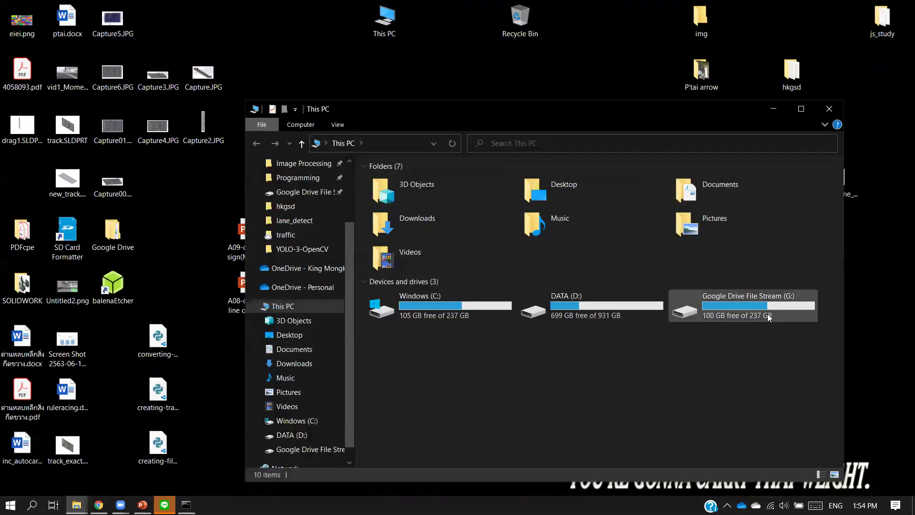
double_click(768, 313)
double_click(476, 182)
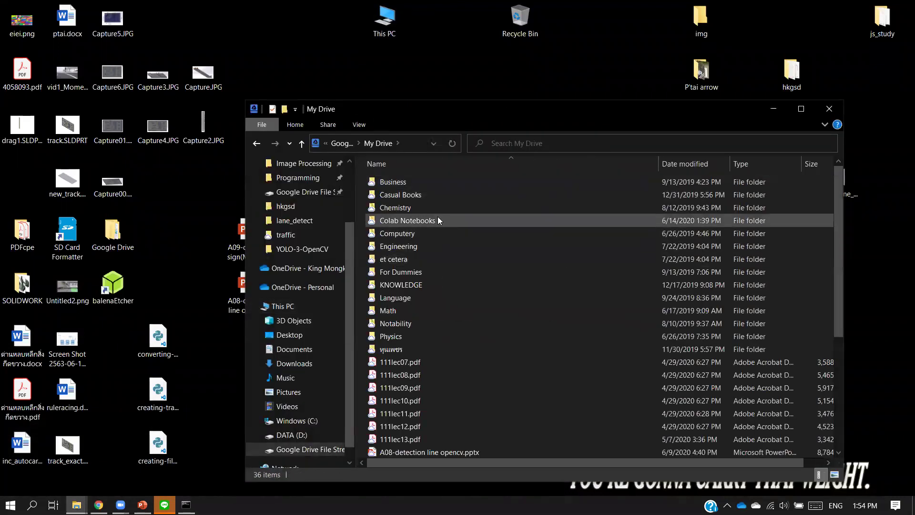
Open the traffic folder inside darknet's data folder on the drive and look through its files to the end of the list.
double_click(435, 233)
double_click(459, 196)
double_click(426, 183)
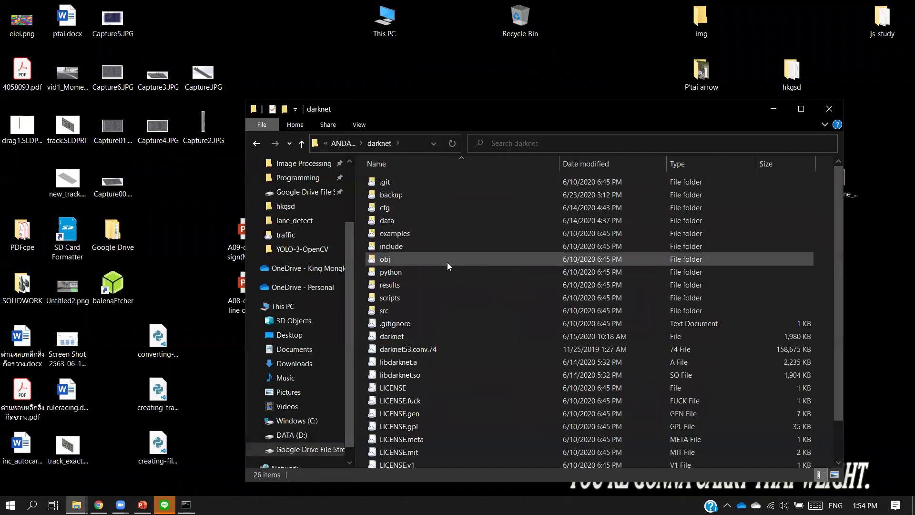
double_click(442, 220)
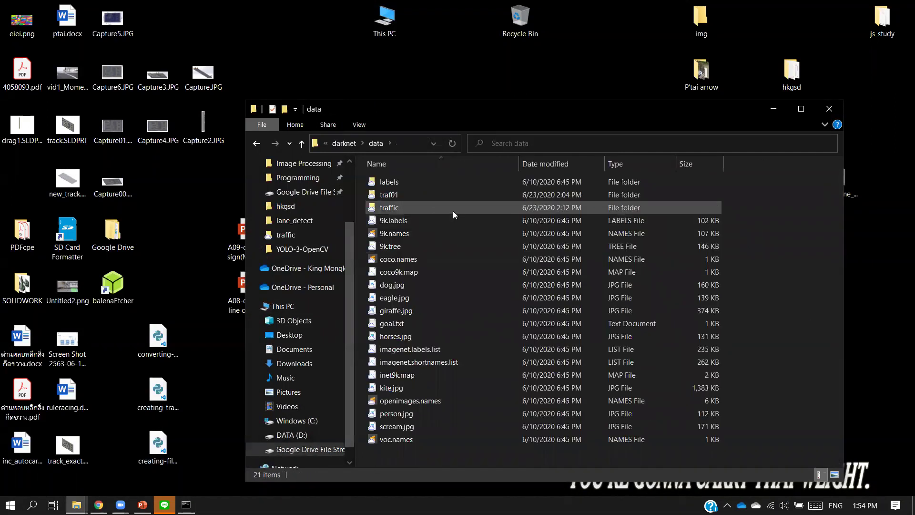
double_click(453, 211)
drag(496, 109, 366, 67)
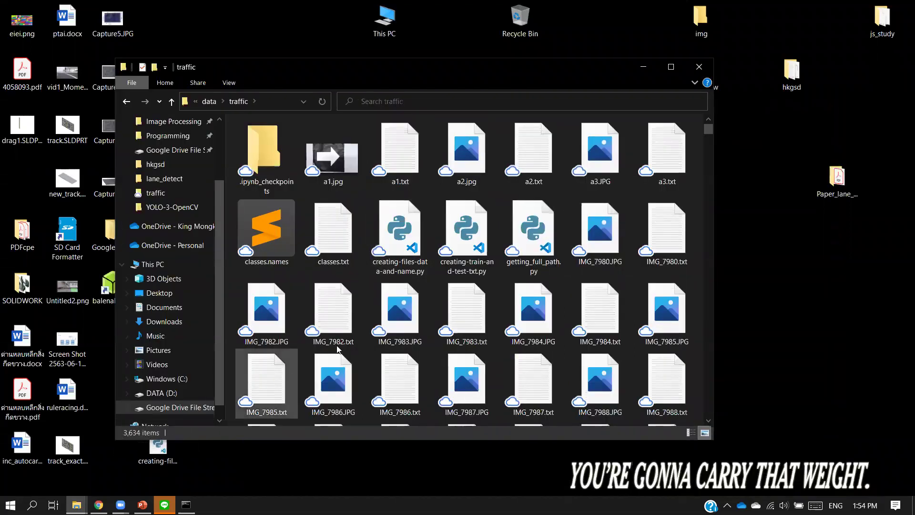
scroll(337, 348, down, 15)
drag(709, 150, 709, 411)
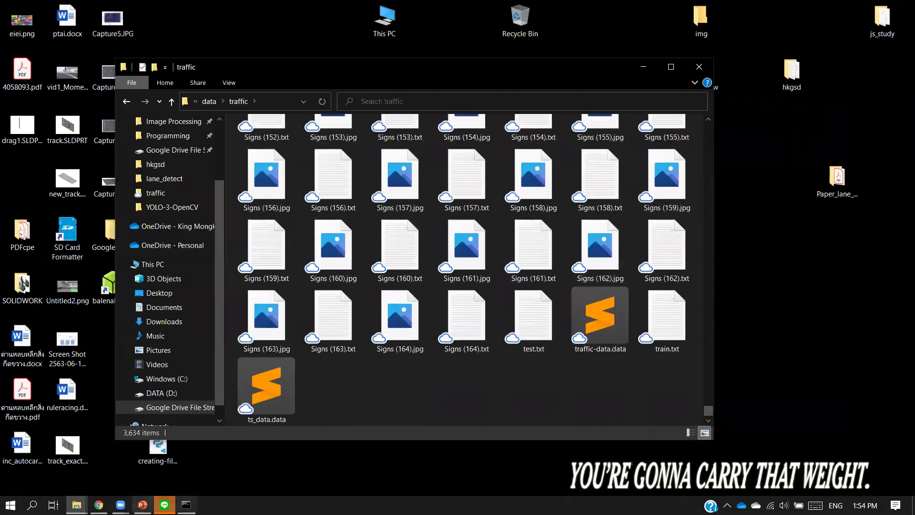
Switch to the A09-detection sign(ML).pptx presentation in PowerPoint, show the Process slide and go to its Collect Dataset box.
click(143, 505)
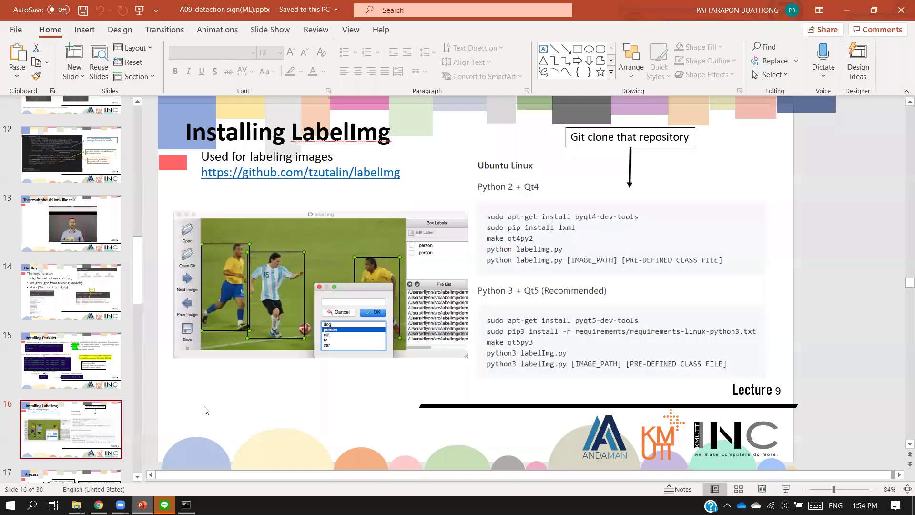
scroll(105, 399, down, 2)
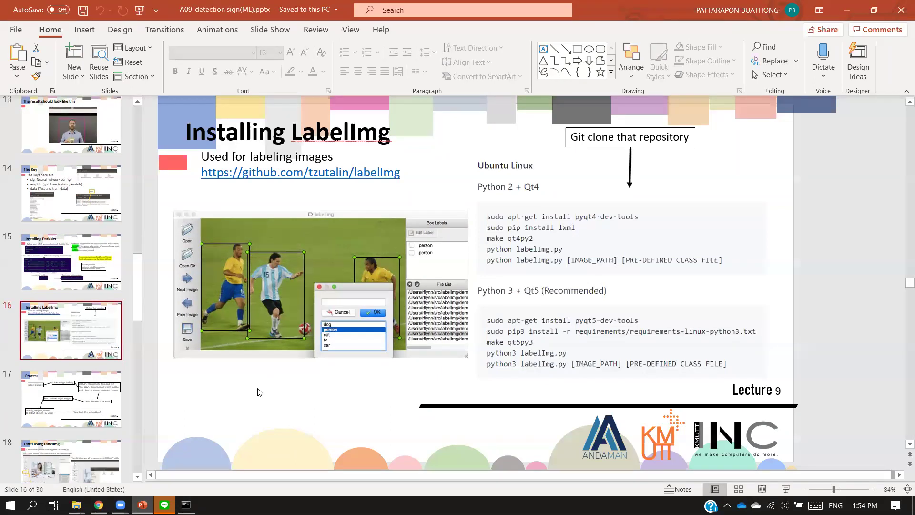
click(84, 409)
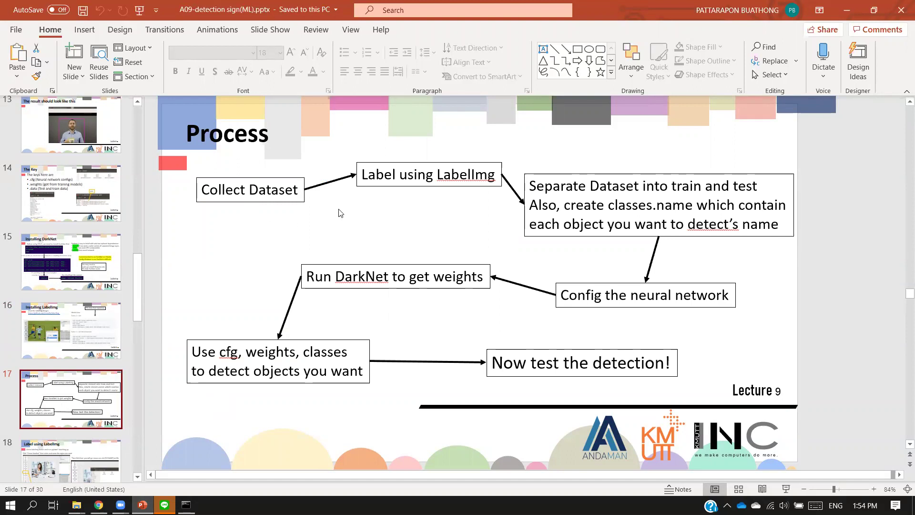
click(246, 184)
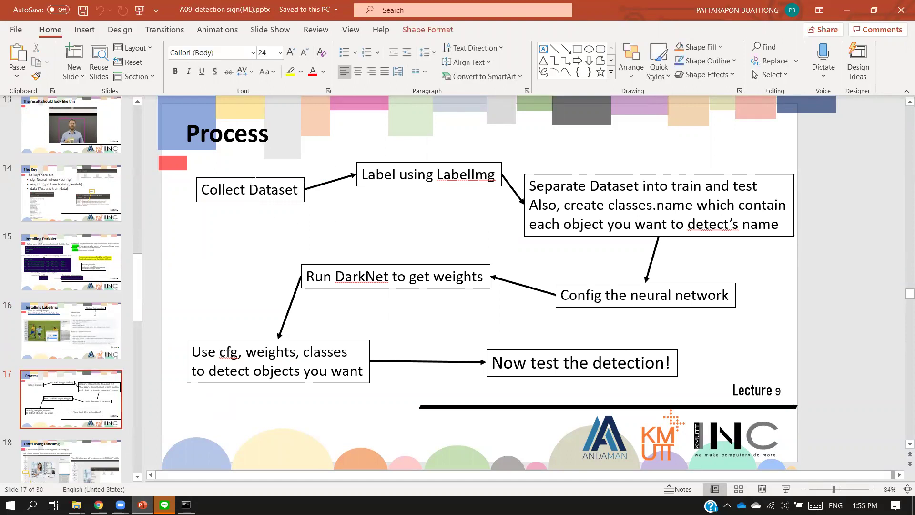